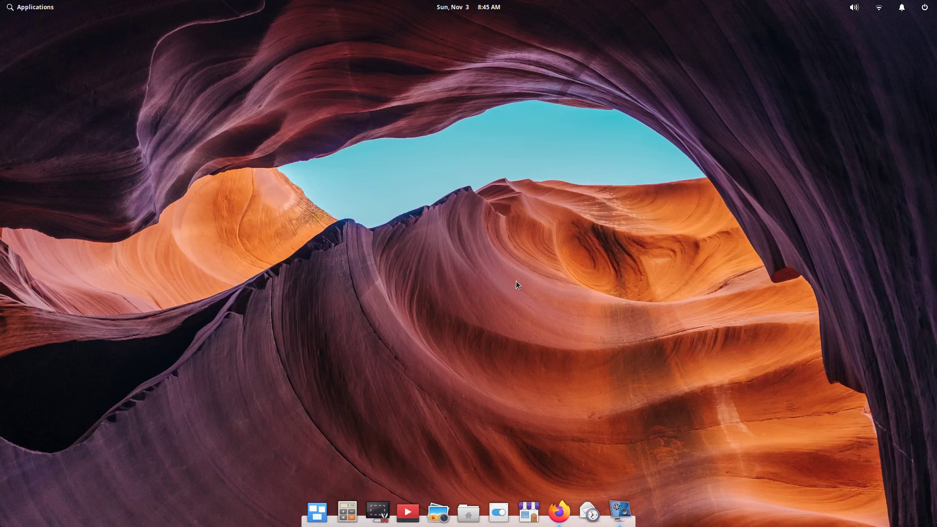
Restore the Firefox window and scroll through the October 2019 blog post
{"action": "left_click", "coordinate": [562, 515]}
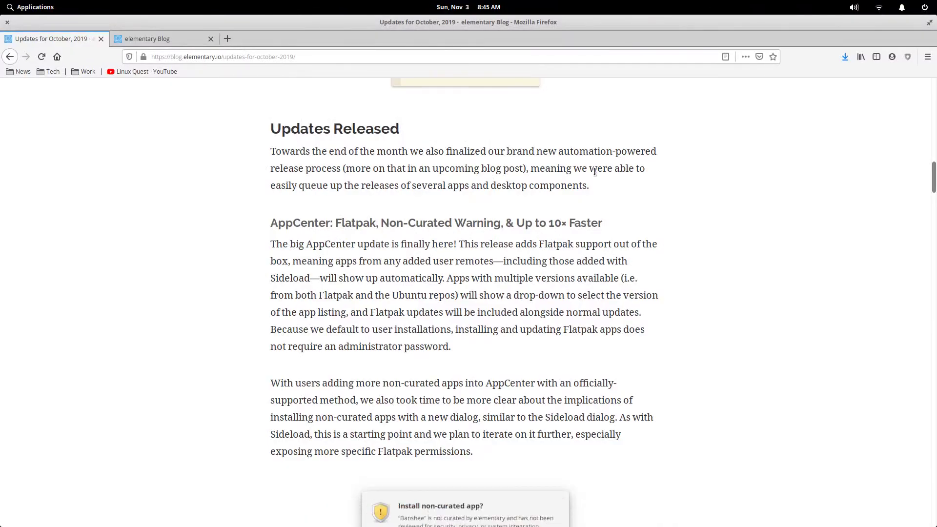
{"action": "scroll", "coordinate": [595, 172], "scroll_direction": "down", "scroll_amount": 10}
{"action": "scroll", "coordinate": [596, 171], "scroll_direction": "up", "scroll_amount": 4}
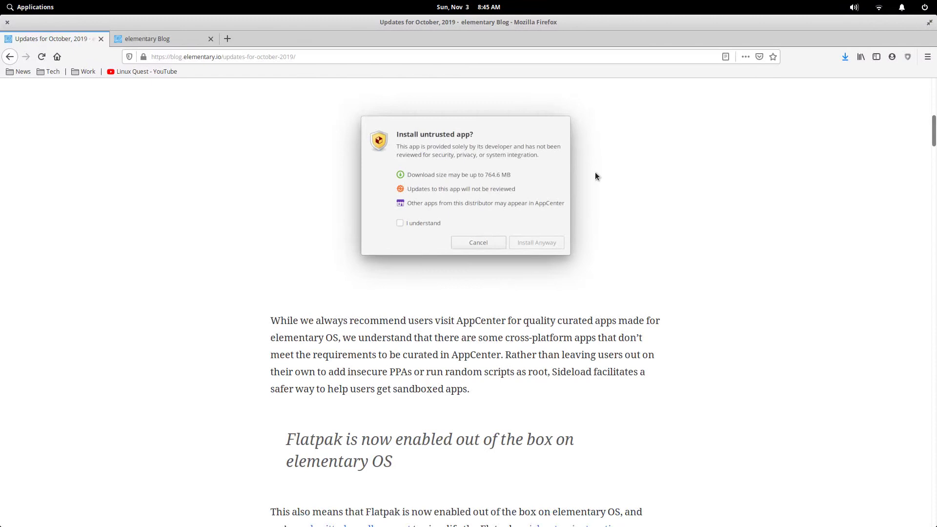
{"action": "scroll", "coordinate": [595, 172], "scroll_direction": "up", "scroll_amount": 10}
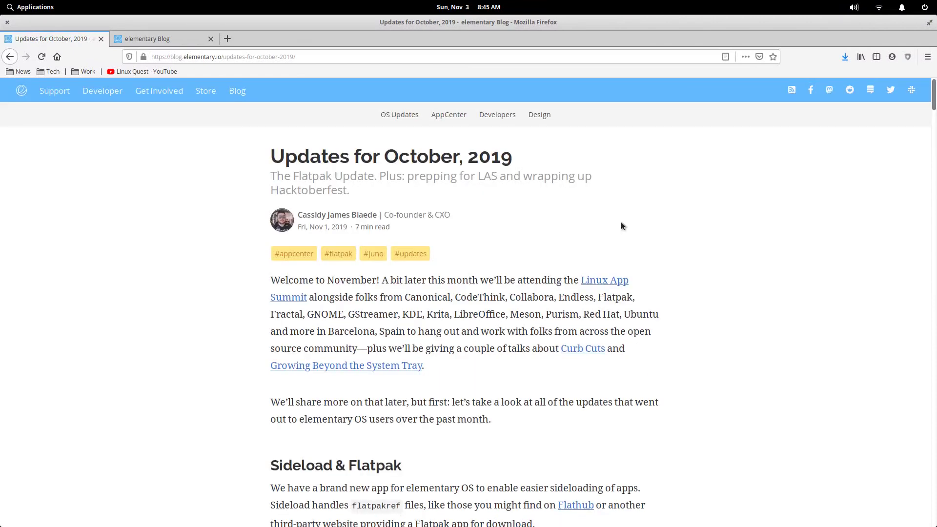
{"action": "scroll", "coordinate": [658, 237], "scroll_direction": "down", "scroll_amount": 3}
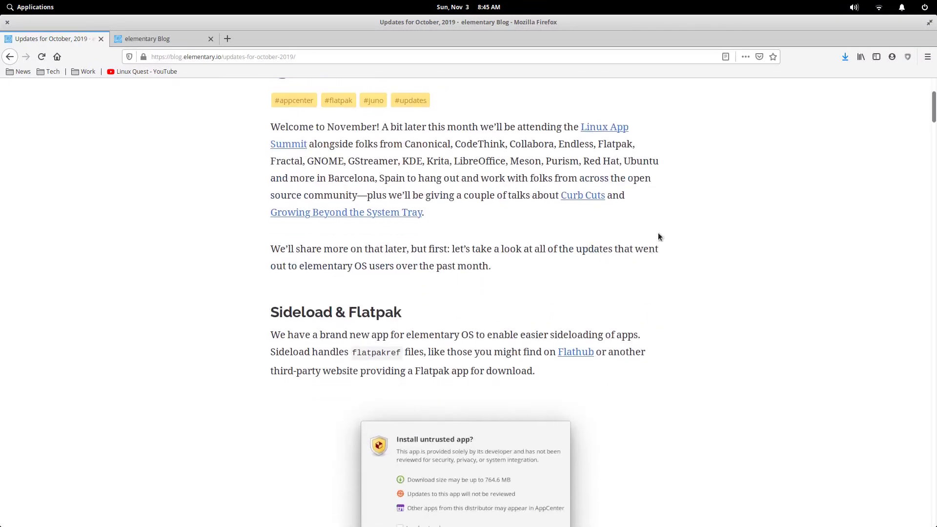
{"action": "scroll", "coordinate": [658, 236], "scroll_direction": "down", "scroll_amount": 3}
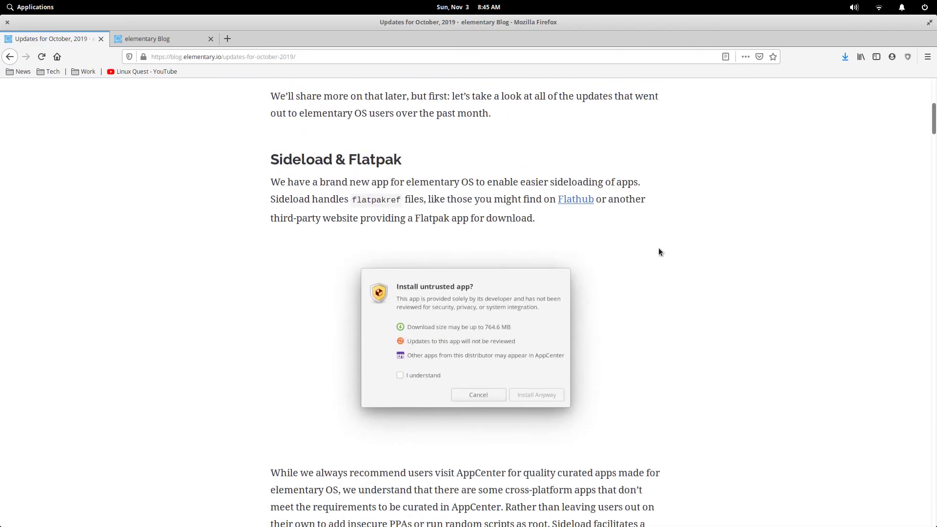
{"action": "scroll", "coordinate": [659, 252], "scroll_direction": "down", "scroll_amount": 3}
{"action": "scroll", "coordinate": [659, 251], "scroll_direction": "down", "scroll_amount": 3}
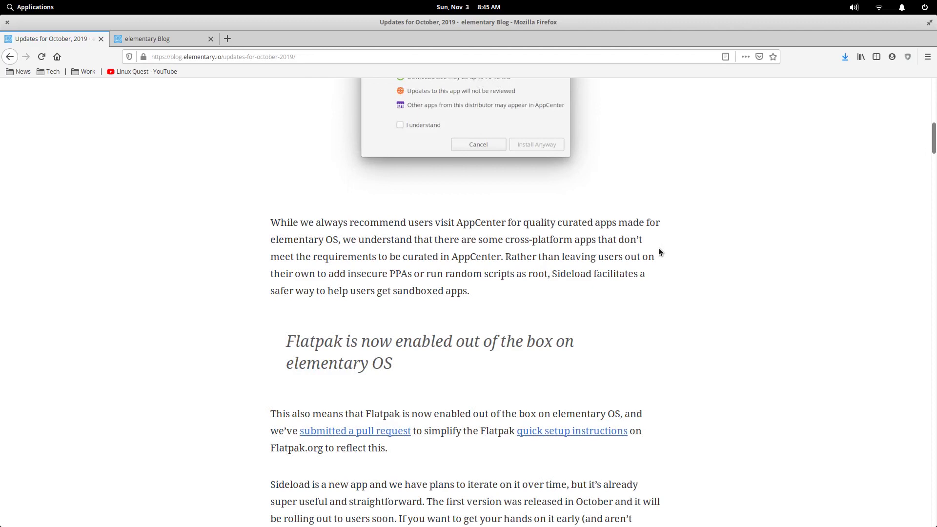
{"action": "scroll", "coordinate": [659, 251], "scroll_direction": "down", "scroll_amount": 2}
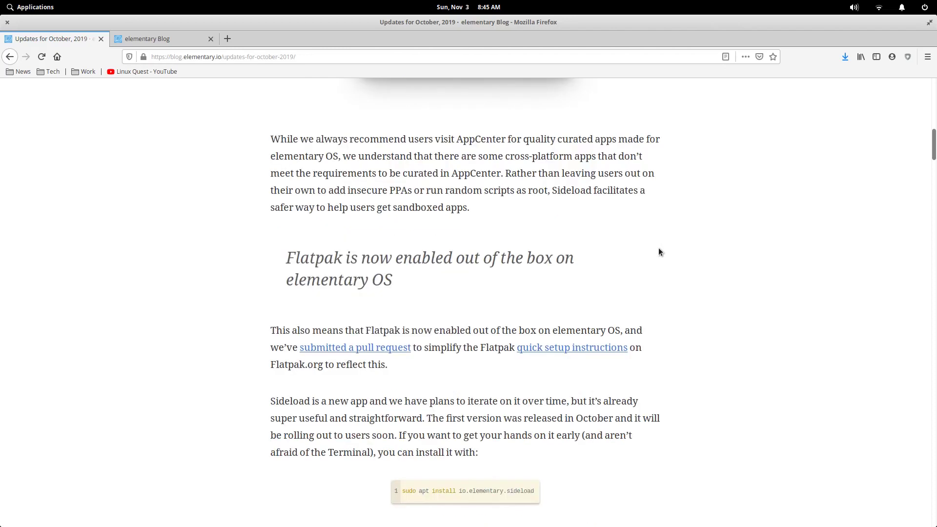
Read further down the post, then switch to the elementary Blog #updates tag page tab
{"action": "scroll", "coordinate": [659, 251], "scroll_direction": "down", "scroll_amount": 3}
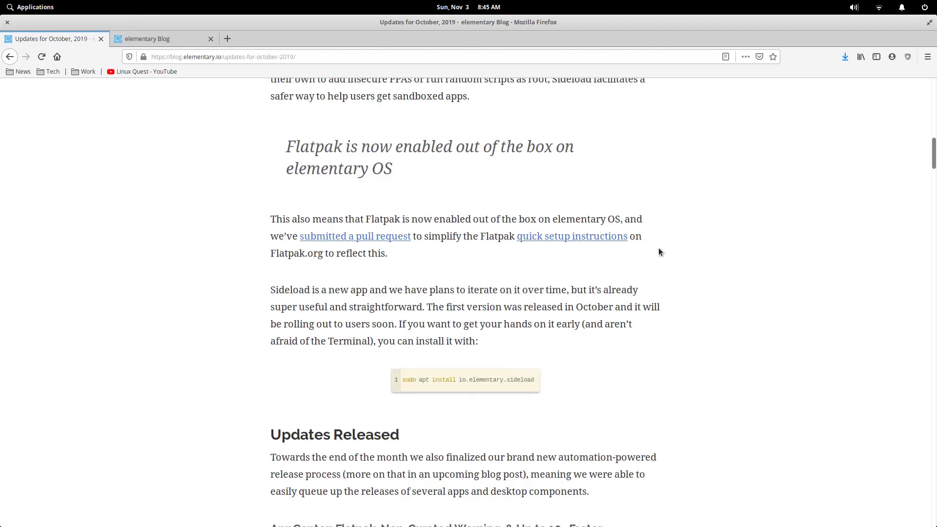
{"action": "scroll", "coordinate": [659, 252], "scroll_direction": "down", "scroll_amount": 4}
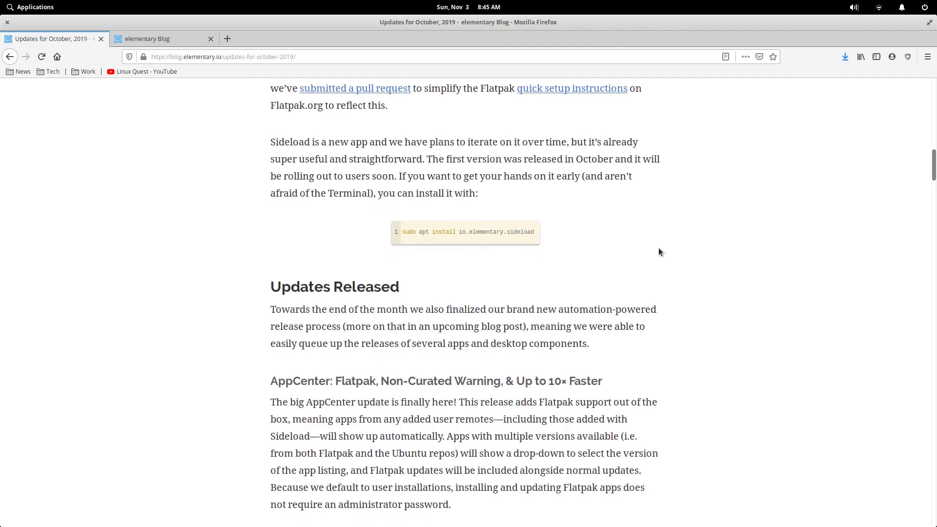
{"action": "scroll", "coordinate": [658, 252], "scroll_direction": "down", "scroll_amount": 2}
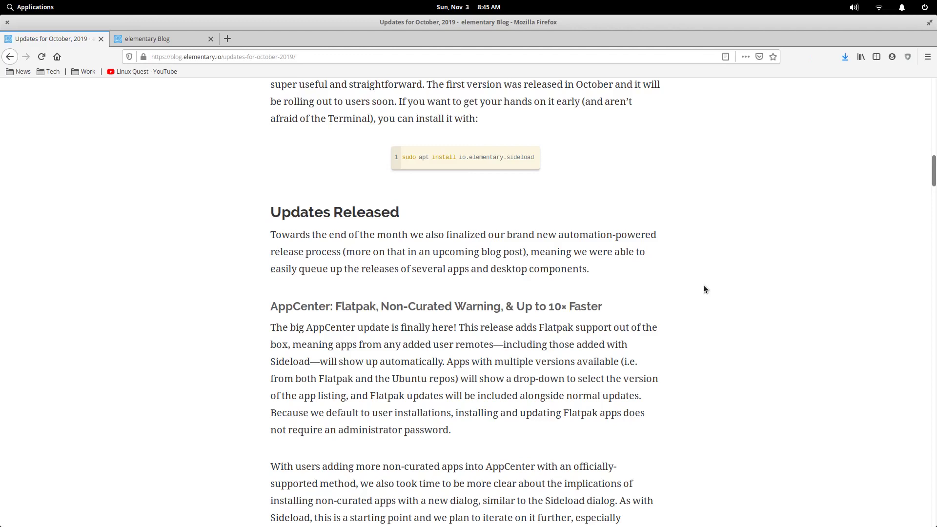
{"action": "scroll", "coordinate": [704, 286], "scroll_direction": "down", "scroll_amount": 3}
{"action": "scroll", "coordinate": [704, 289], "scroll_direction": "down", "scroll_amount": 4}
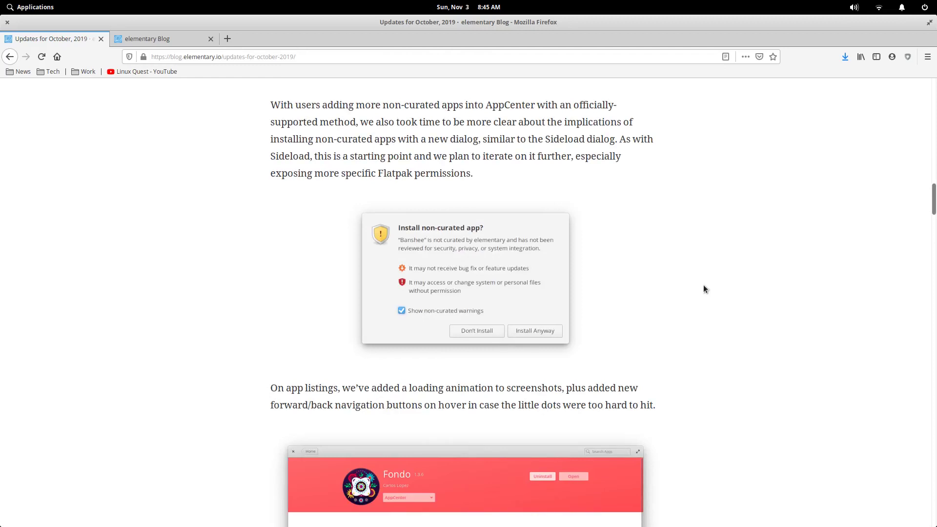
{"action": "scroll", "coordinate": [703, 289], "scroll_direction": "down", "scroll_amount": 1}
{"action": "scroll", "coordinate": [478, 273], "scroll_direction": "up", "scroll_amount": 1}
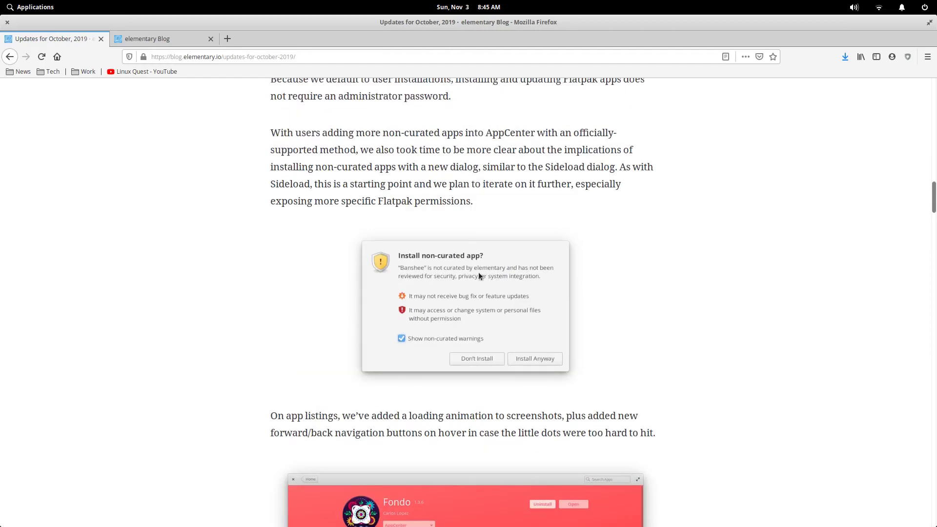
{"action": "left_click", "coordinate": [145, 40]}
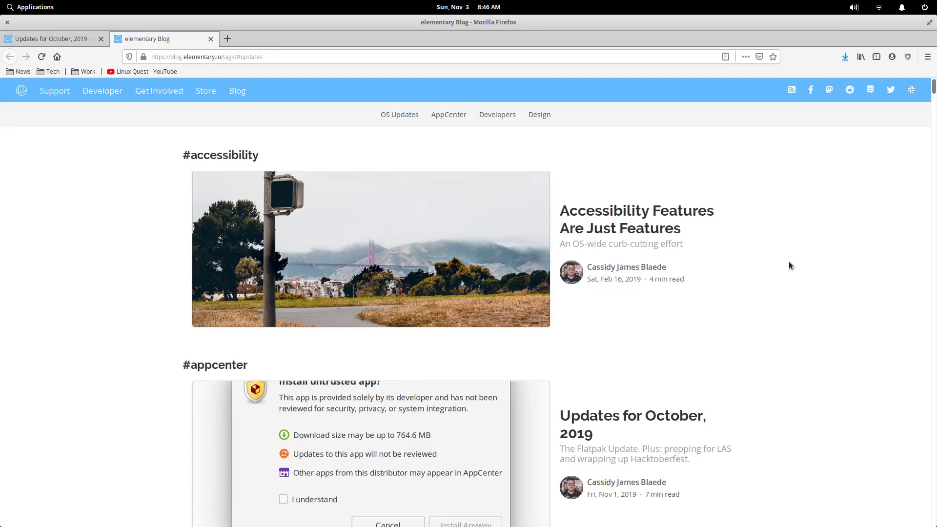
{"action": "scroll", "coordinate": [790, 263], "scroll_direction": "down", "scroll_amount": 10}
{"action": "scroll", "coordinate": [790, 266], "scroll_direction": "down", "scroll_amount": 8}
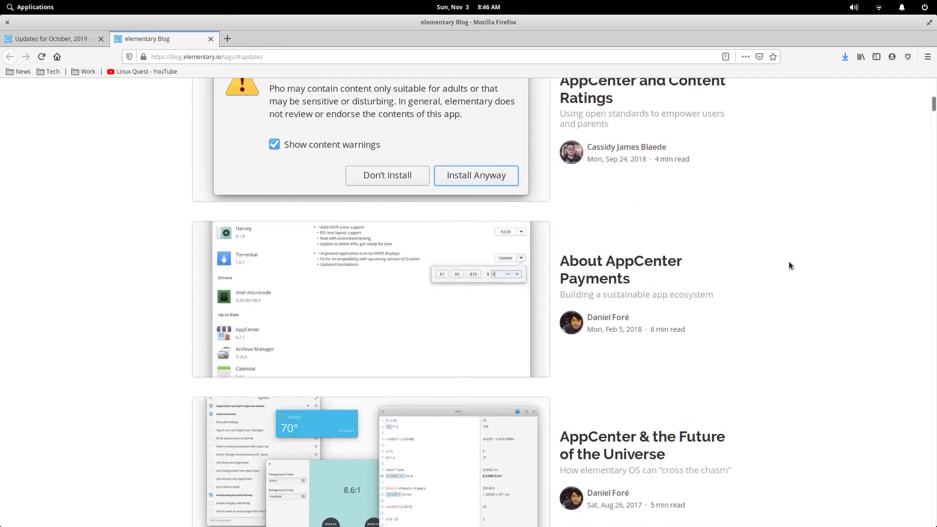
{"action": "scroll", "coordinate": [790, 266], "scroll_direction": "down", "scroll_amount": 10}
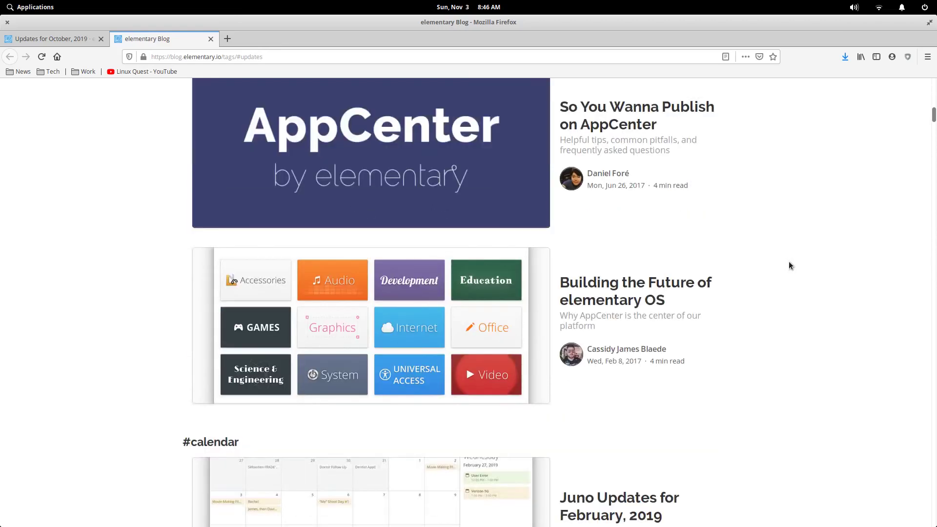
{"action": "scroll", "coordinate": [790, 264], "scroll_direction": "down", "scroll_amount": 10}
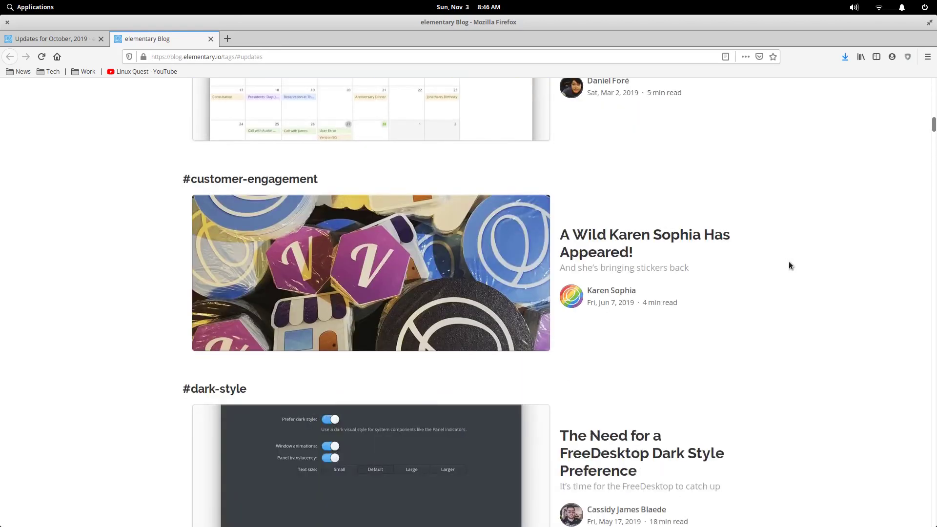
{"action": "scroll", "coordinate": [789, 263], "scroll_direction": "down", "scroll_amount": 10}
{"action": "scroll", "coordinate": [791, 265], "scroll_direction": "down", "scroll_amount": 7}
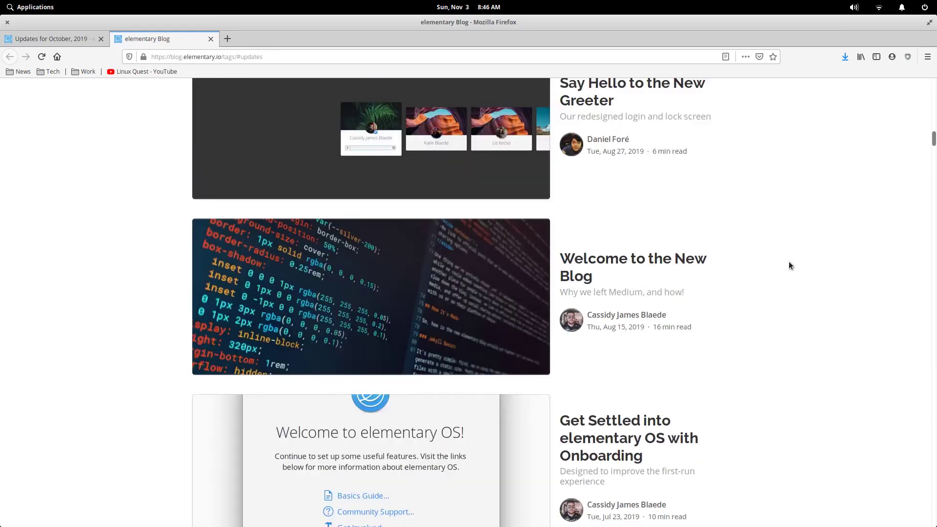
{"action": "scroll", "coordinate": [791, 266], "scroll_direction": "down", "scroll_amount": 2}
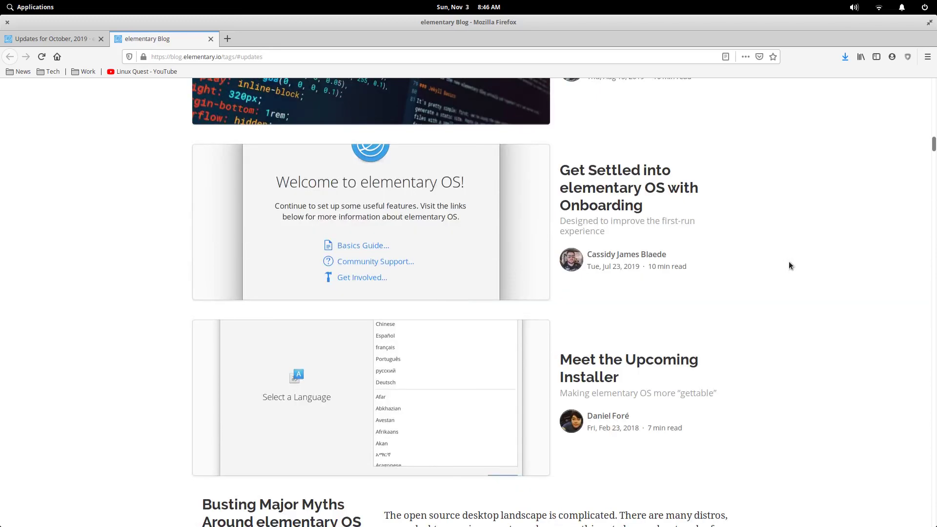
{"action": "scroll", "coordinate": [789, 265], "scroll_direction": "up", "scroll_amount": 20}
Toggle the Firefox window between maximized and windowed size using the title-bar button
{"action": "right_click", "coordinate": [828, 19]}
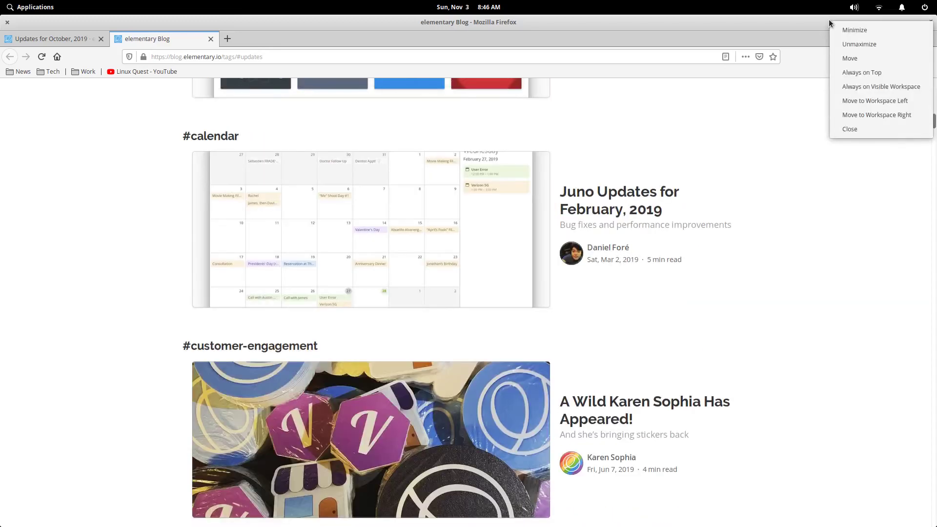
{"action": "key", "text": "Escape"}
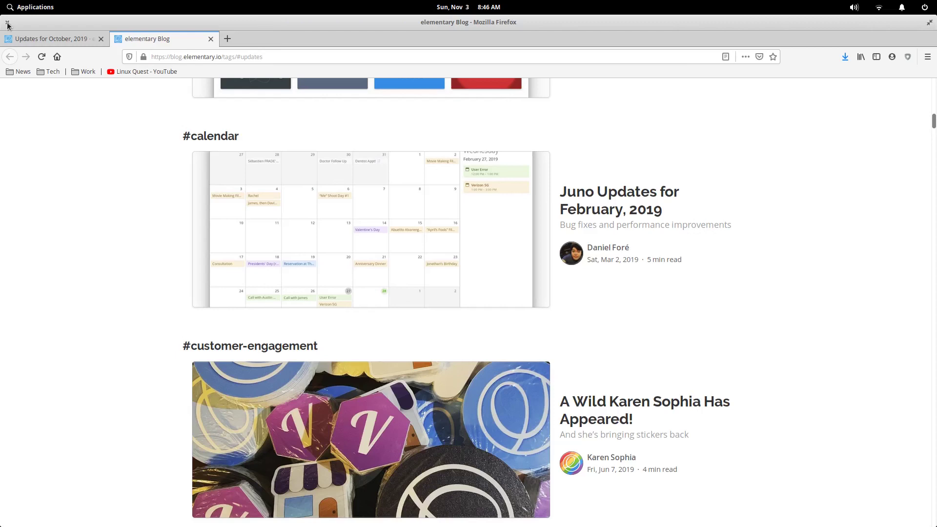
{"action": "left_click", "coordinate": [930, 25]}
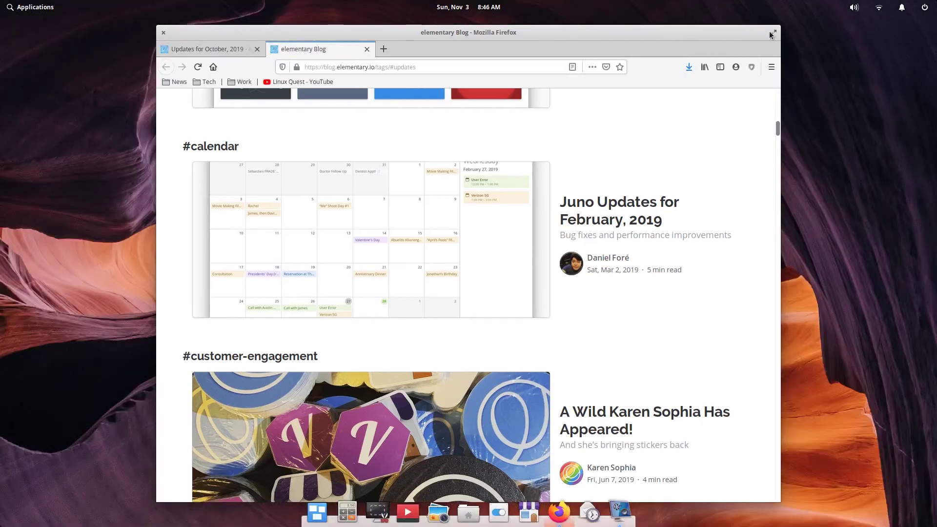
{"action": "left_click", "coordinate": [772, 27]}
{"action": "left_click", "coordinate": [929, 22]}
Minimize Firefox from the title-bar window menu
{"action": "right_click", "coordinate": [678, 32]}
{"action": "right_click", "coordinate": [605, 32]}
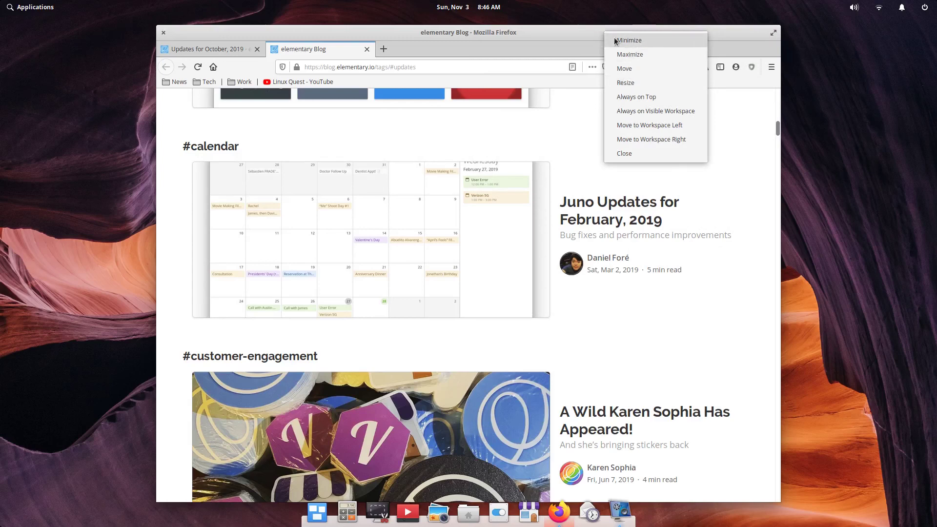
{"action": "left_click", "coordinate": [617, 40]}
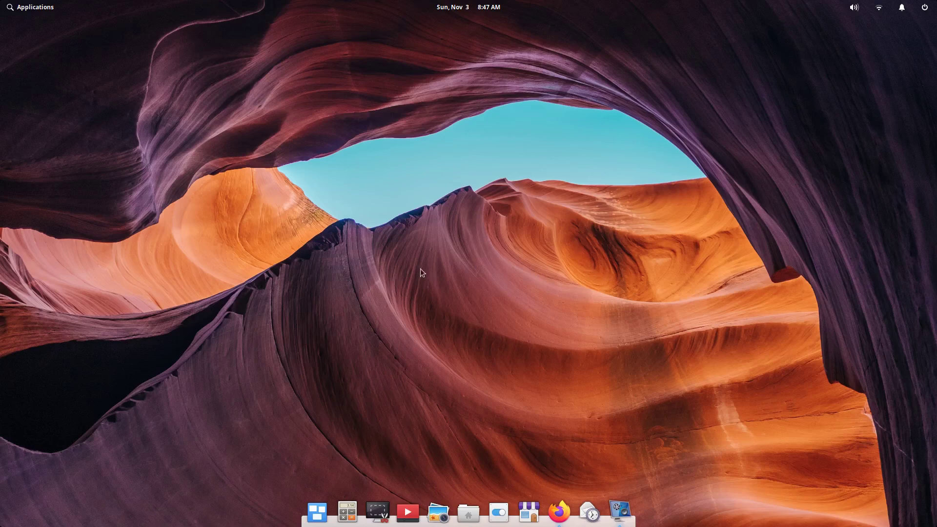
{"action": "left_click", "coordinate": [31, 8]}
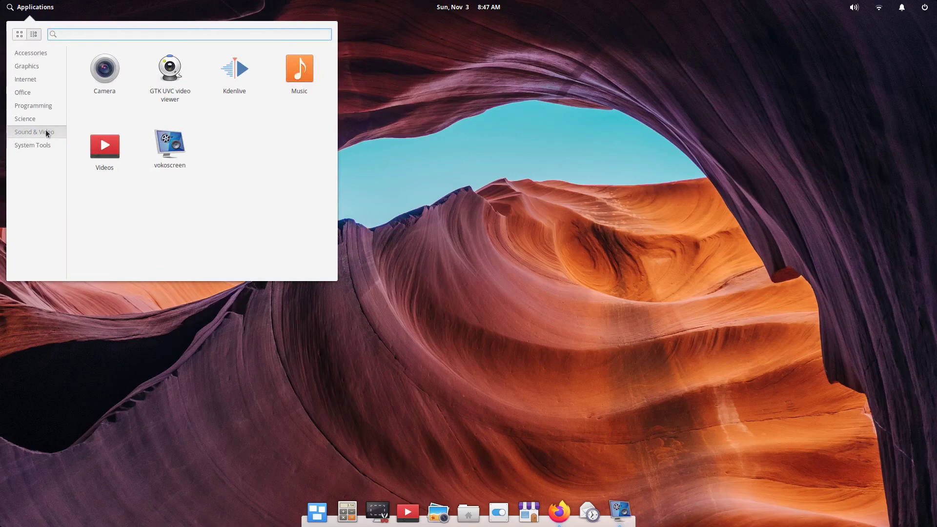
{"action": "left_click", "coordinate": [19, 34]}
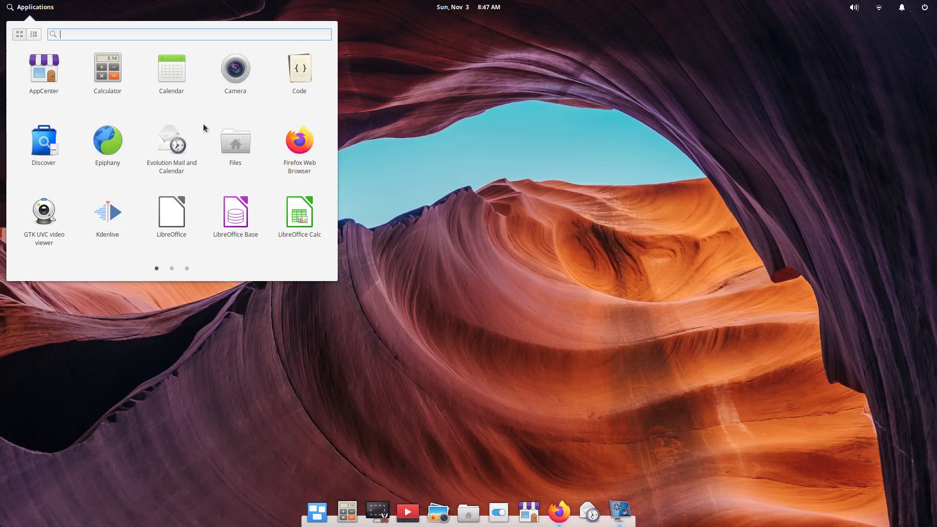
{"action": "scroll", "coordinate": [203, 124], "scroll_direction": "down", "scroll_amount": 1}
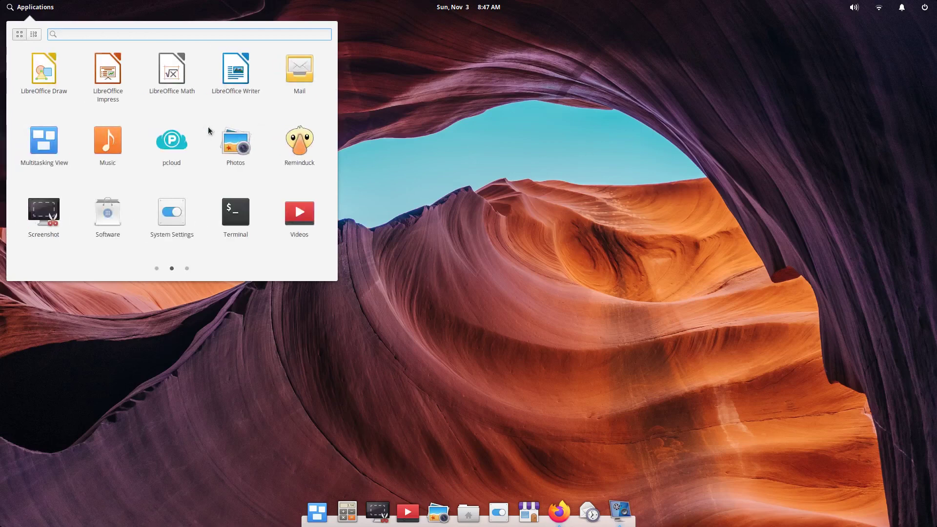
{"action": "scroll", "coordinate": [208, 127], "scroll_direction": "up", "scroll_amount": 1}
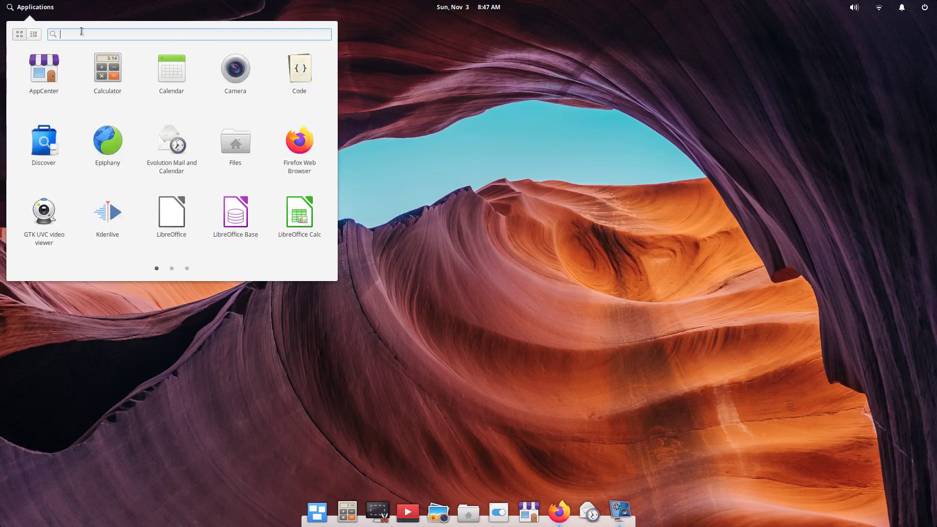
{"action": "left_click", "coordinate": [36, 9]}
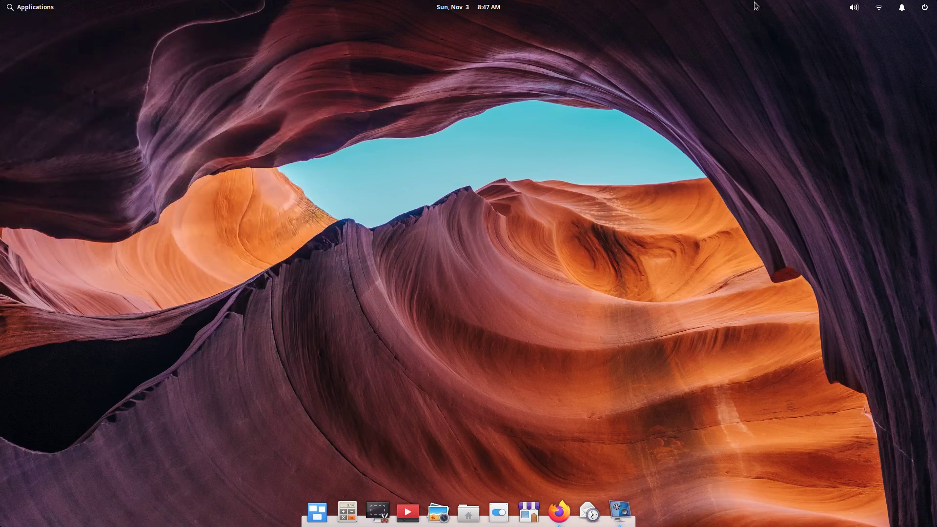
{"action": "middle_click", "coordinate": [855, 8]}
{"action": "middle_click", "coordinate": [855, 8]}
{"action": "left_click", "coordinate": [878, 8]}
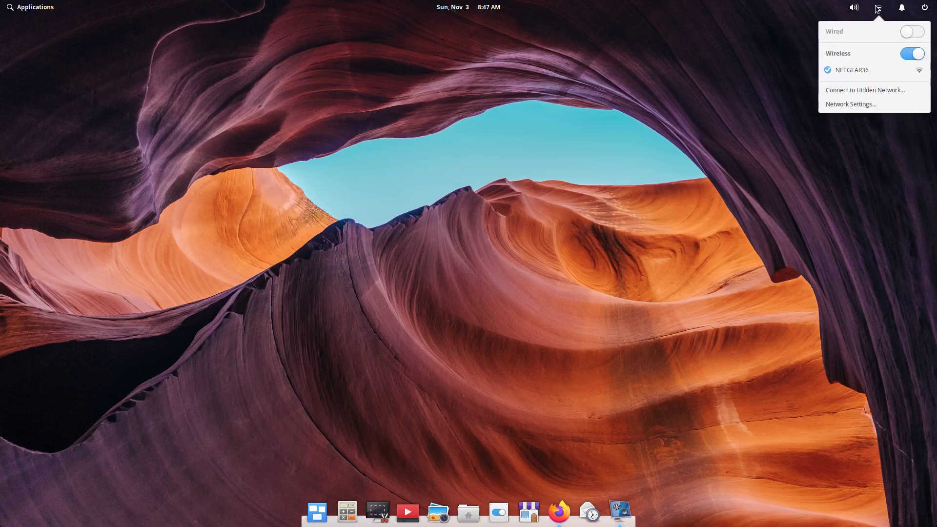
{"action": "mouse_move", "coordinate": [904, 11]}
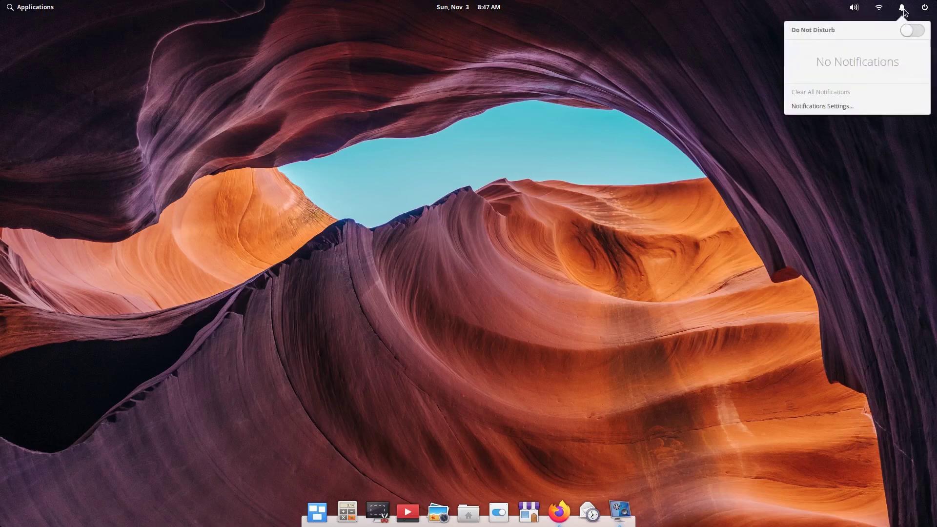
{"action": "left_click", "coordinate": [904, 9]}
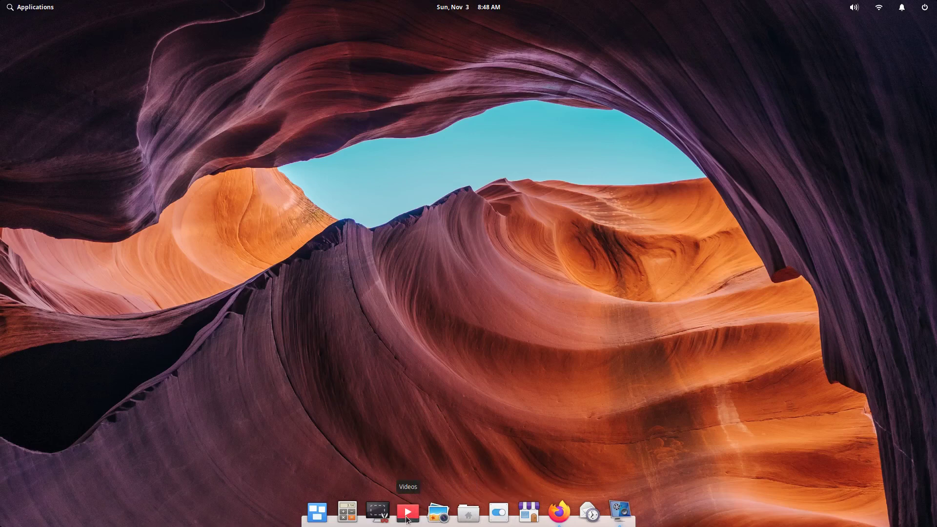
Launch Photos from the dock to view the two Sun Feb 8, 2009 photos
{"action": "left_click", "coordinate": [438, 513]}
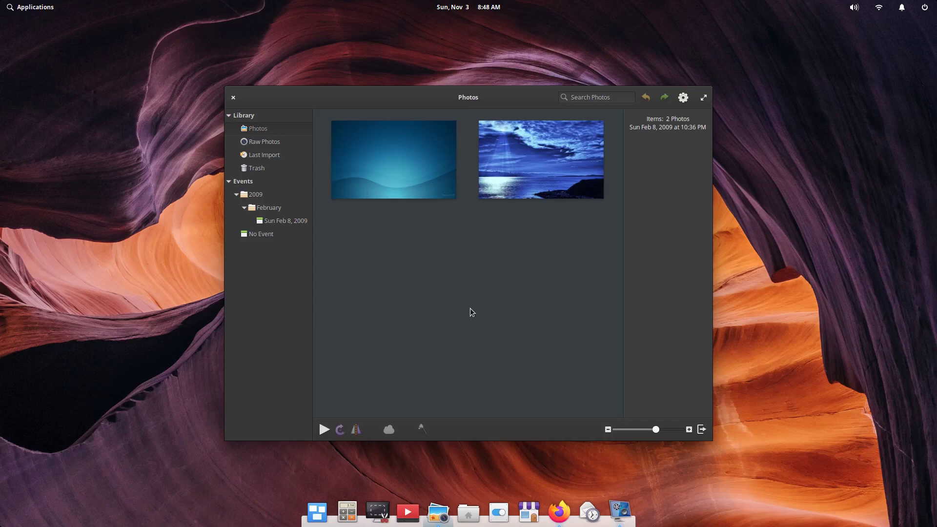
Close Photos and open elementary Tweaks, nudging its window slightly higher
{"action": "left_click", "coordinate": [233, 99]}
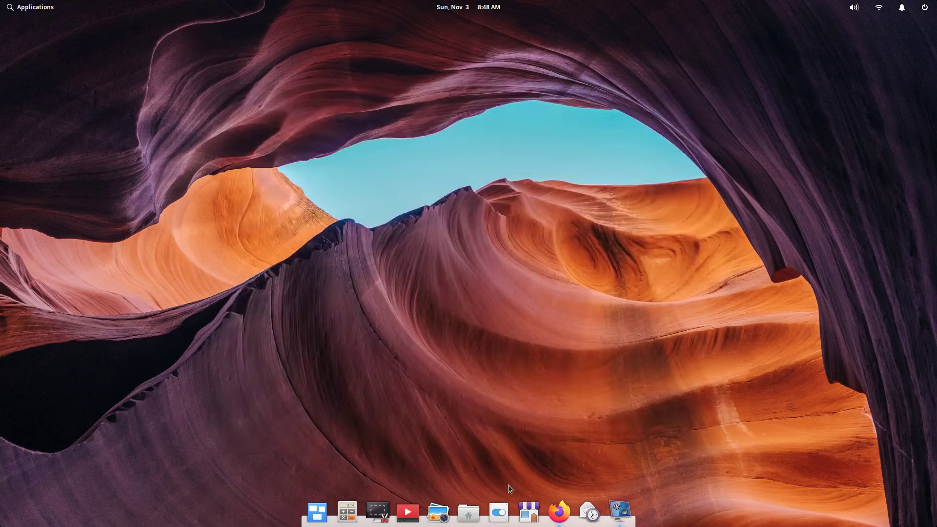
{"action": "left_click", "coordinate": [507, 511]}
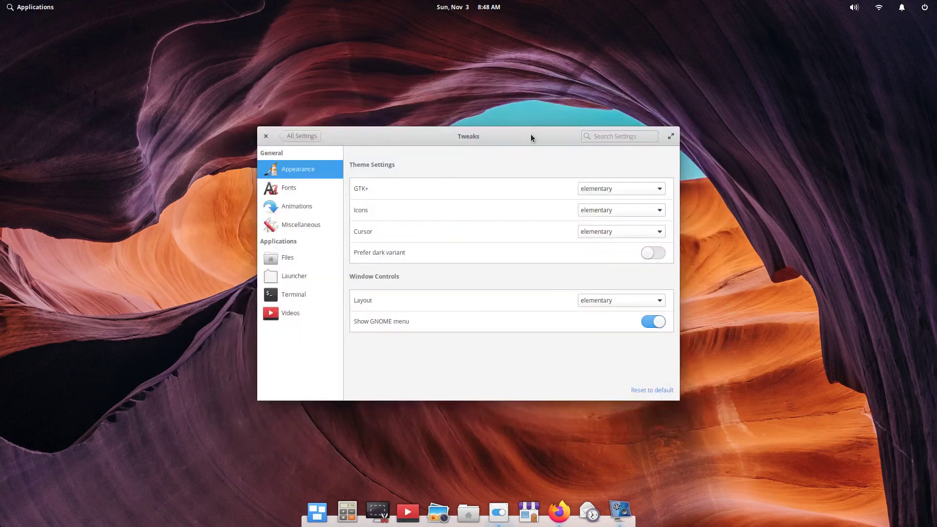
{"action": "left_click_drag", "start_coordinate": [531, 138], "coordinate": [529, 119]}
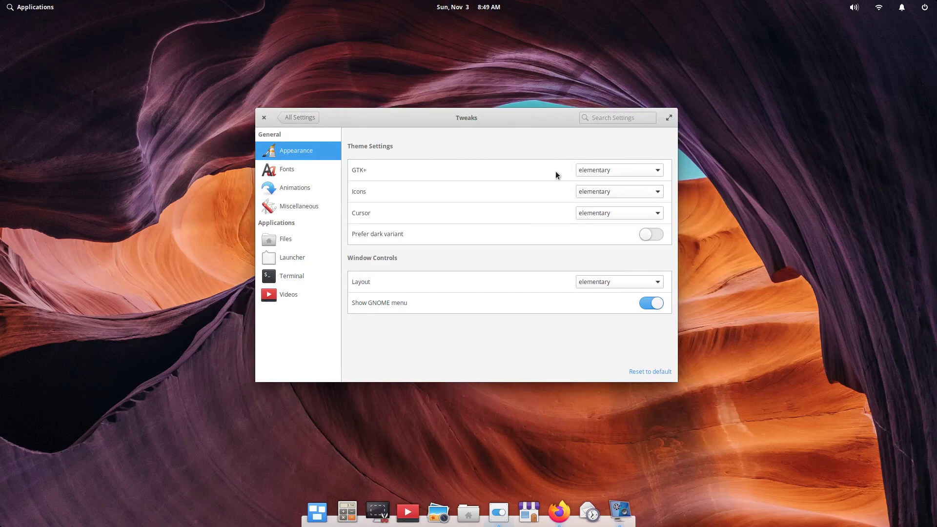
View the Animations, Miscellaneous, Files, Launcher, Terminal and Videos tweaks, then close Tweaks
{"action": "left_click", "coordinate": [291, 194]}
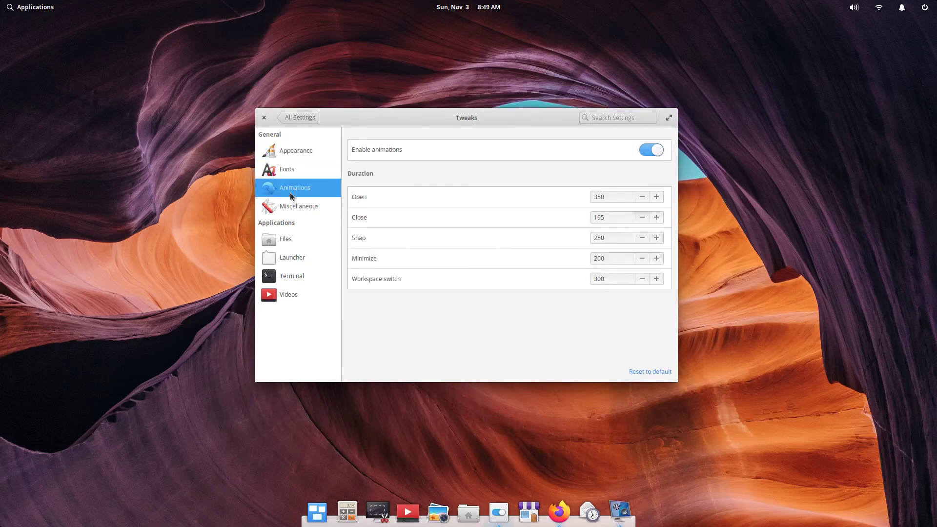
{"action": "left_click", "coordinate": [295, 209]}
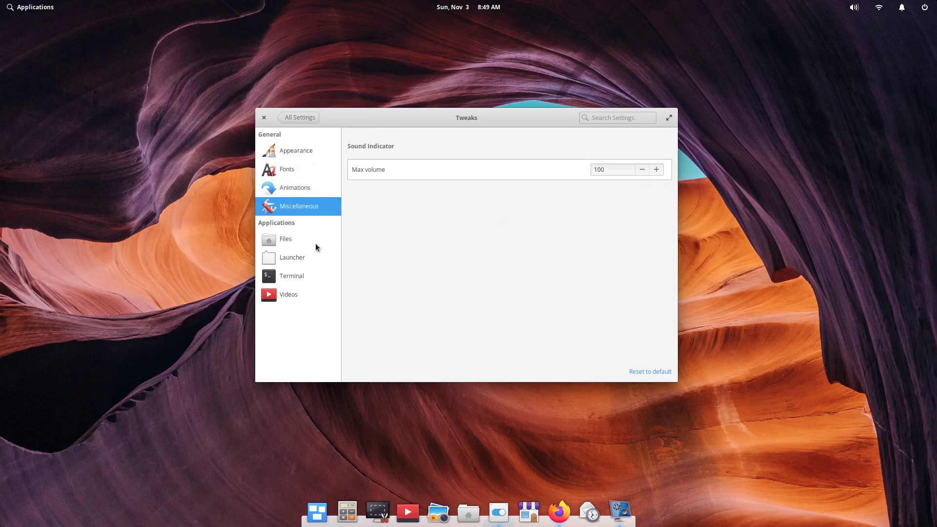
{"action": "left_click", "coordinate": [288, 242]}
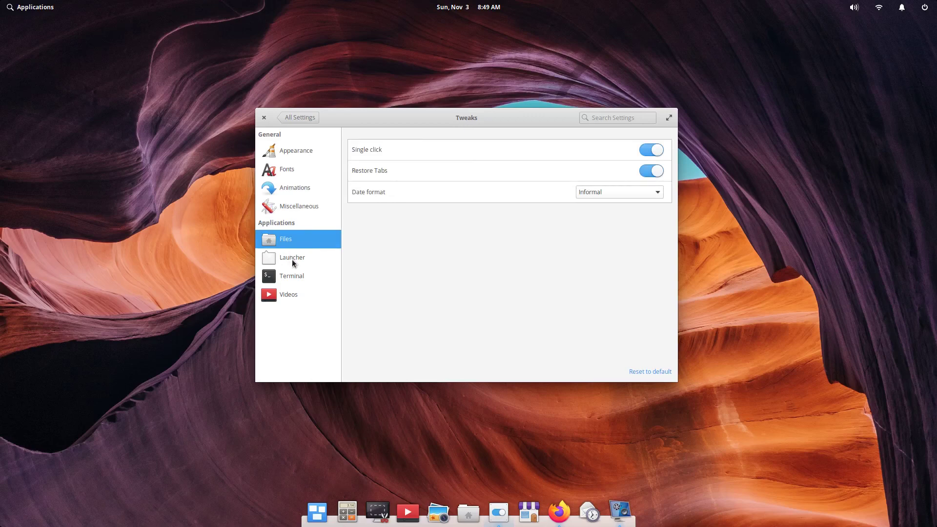
{"action": "left_click", "coordinate": [292, 259]}
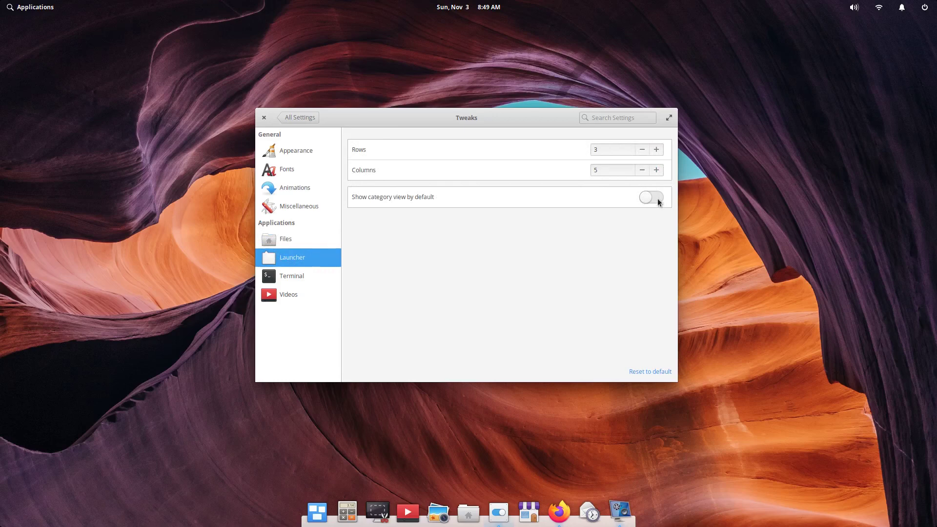
{"action": "left_click", "coordinate": [293, 282]}
{"action": "left_click", "coordinate": [288, 297]}
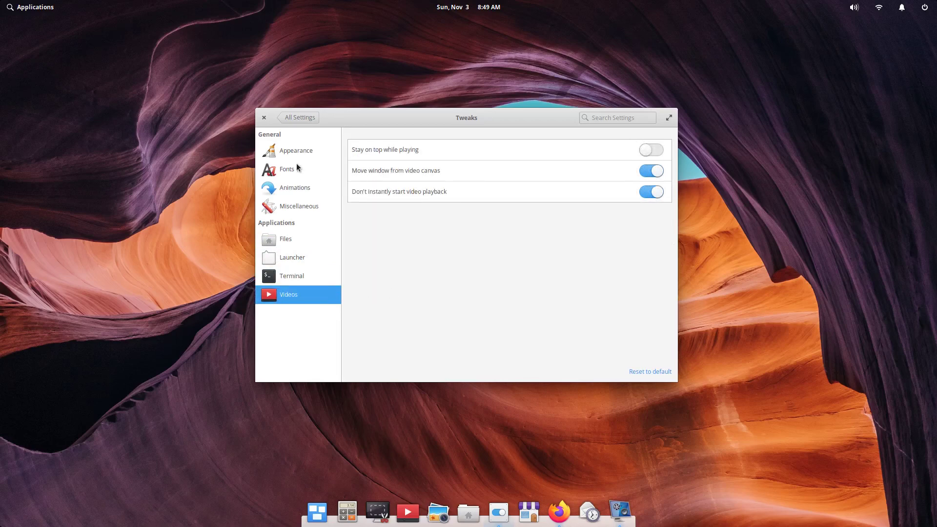
{"action": "left_click", "coordinate": [264, 117]}
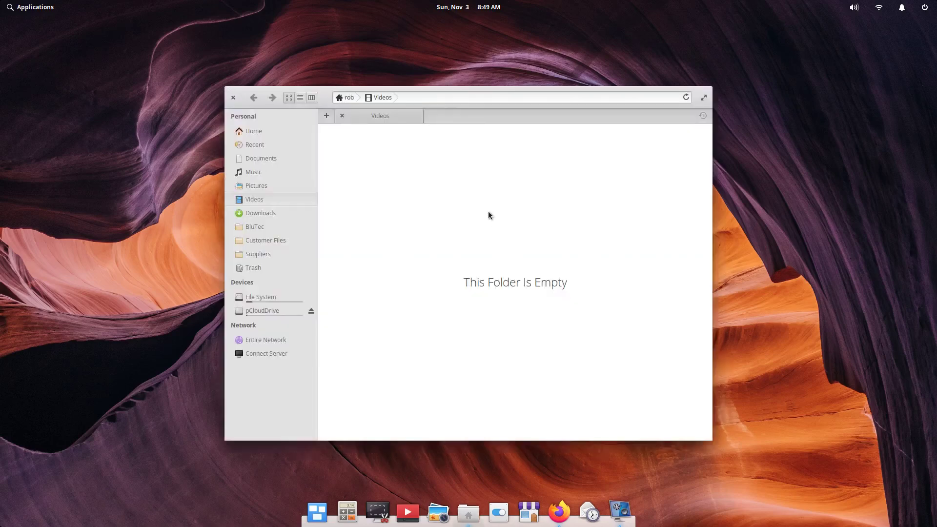
Show the Home folder in Files, launch Photos, and cascade the Photos and Videos windows over it
{"action": "left_click", "coordinate": [269, 133]}
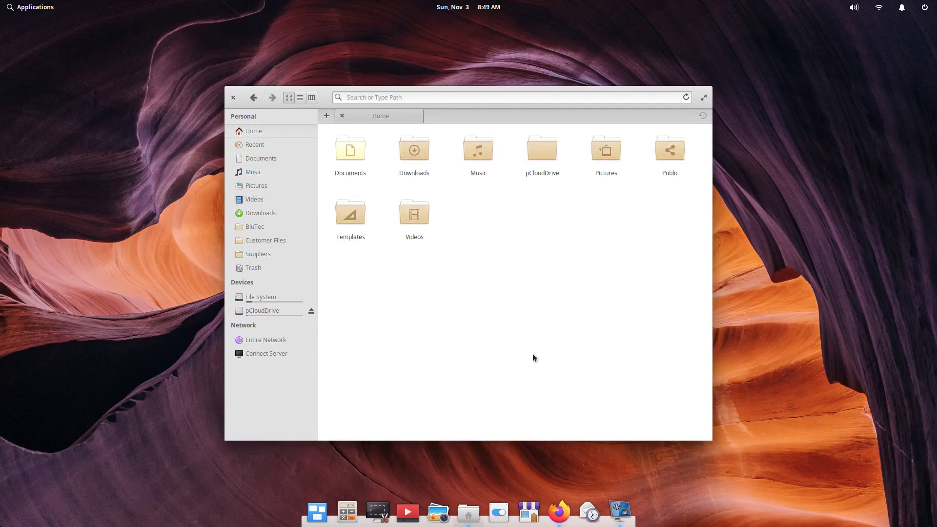
{"action": "left_click", "coordinate": [438, 513]}
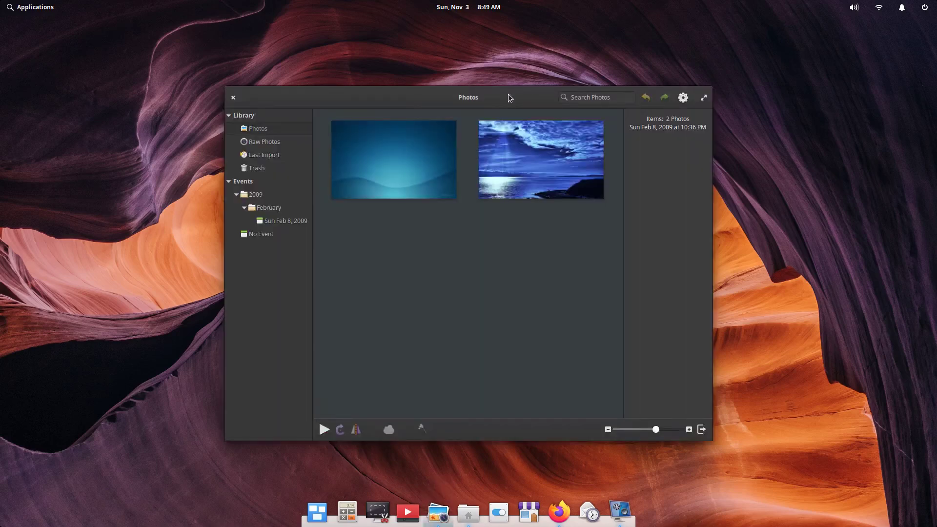
{"action": "left_click_drag", "start_coordinate": [508, 95], "coordinate": [527, 151]}
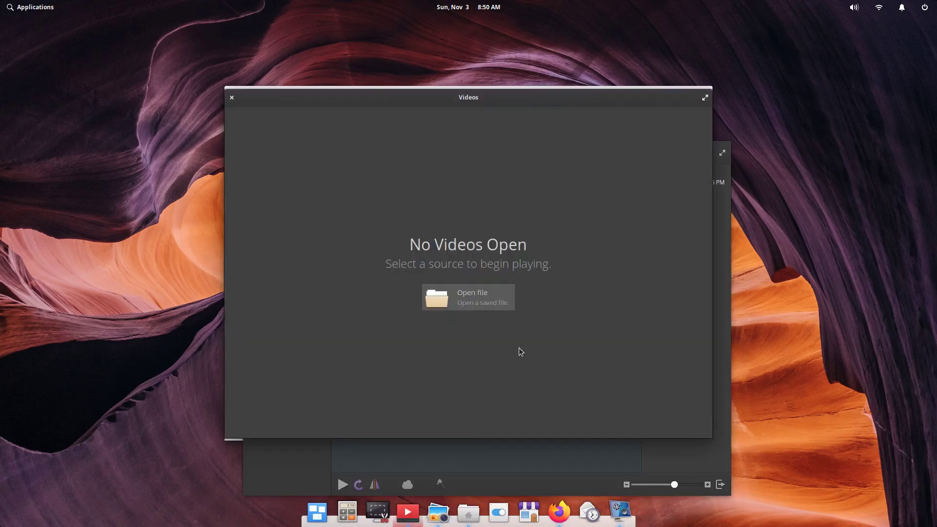
{"action": "left_click_drag", "start_coordinate": [535, 99], "coordinate": [721, 171]}
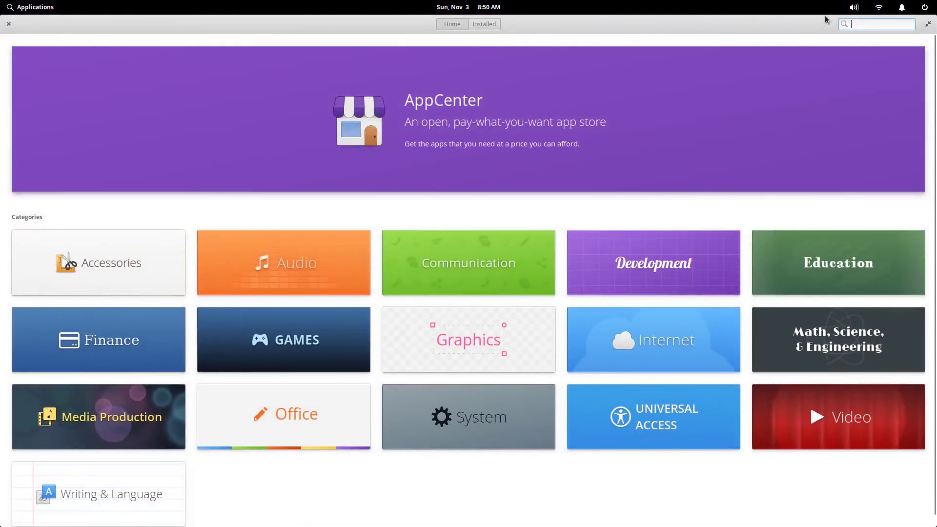
Open a Files window on Home and launch Calculator, moving it to the upper left
{"action": "mouse_move", "coordinate": [530, 525]}
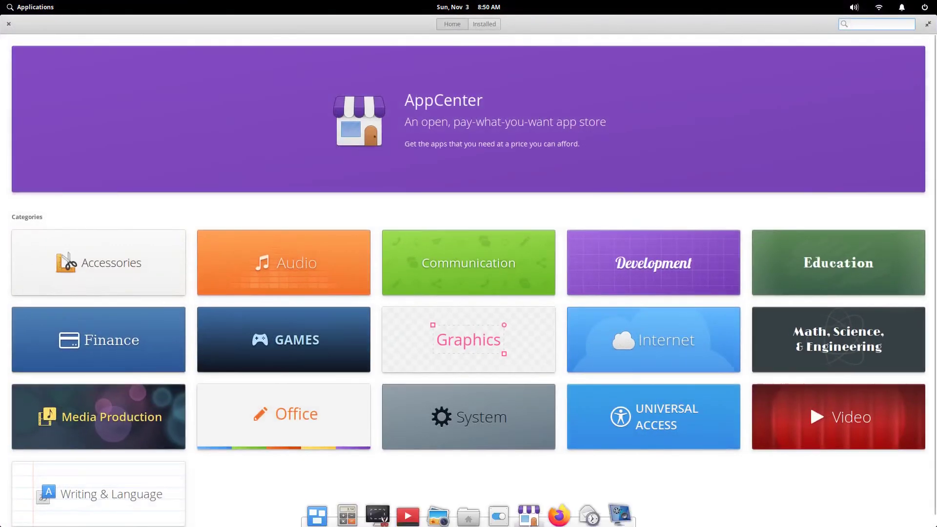
{"action": "left_click", "coordinate": [469, 513]}
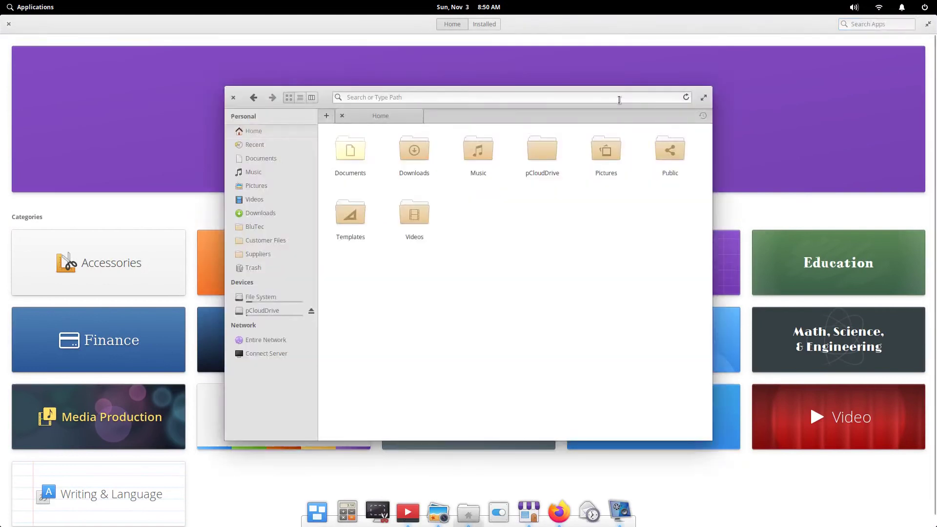
{"action": "left_click", "coordinate": [349, 512]}
{"action": "left_click_drag", "start_coordinate": [310, 153], "coordinate": [163, 103]}
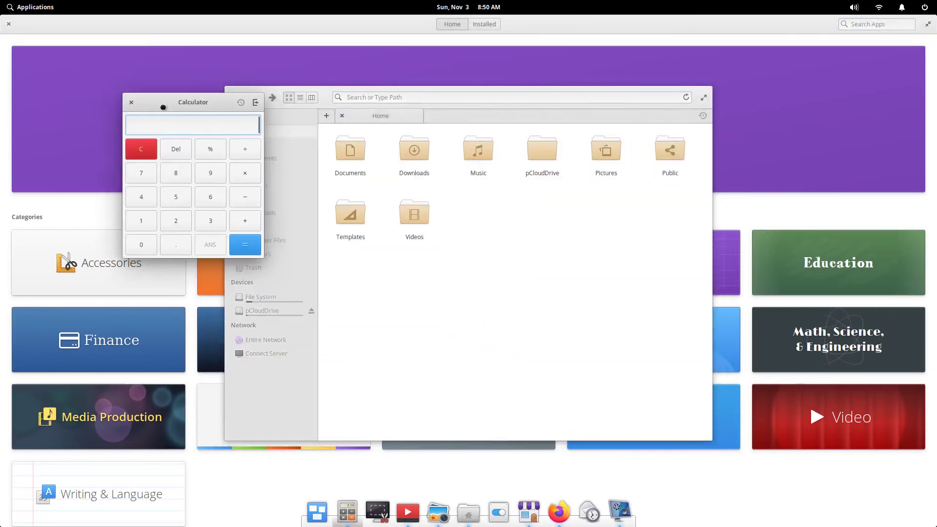
Launch Screenshot and System Settings, then close Settings and the Screenshot dialog
{"action": "left_click", "coordinate": [384, 512]}
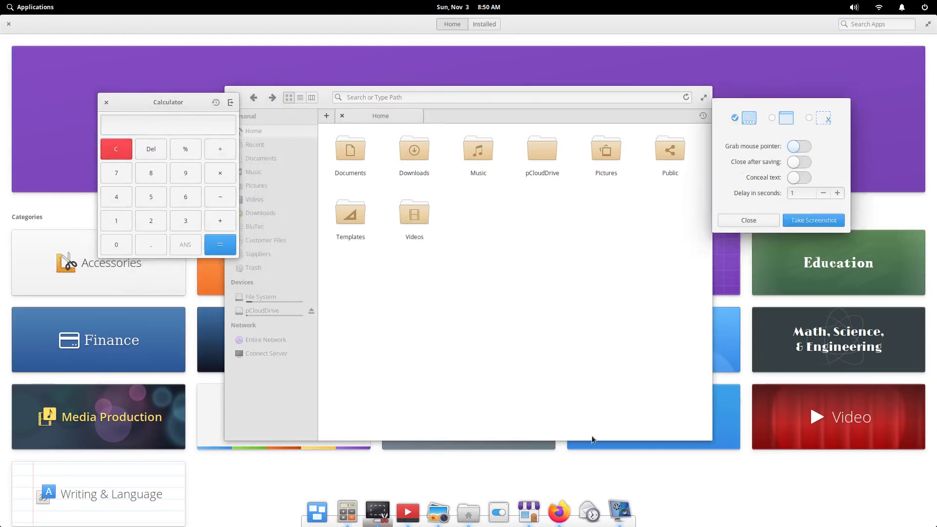
{"action": "left_click", "coordinate": [511, 516]}
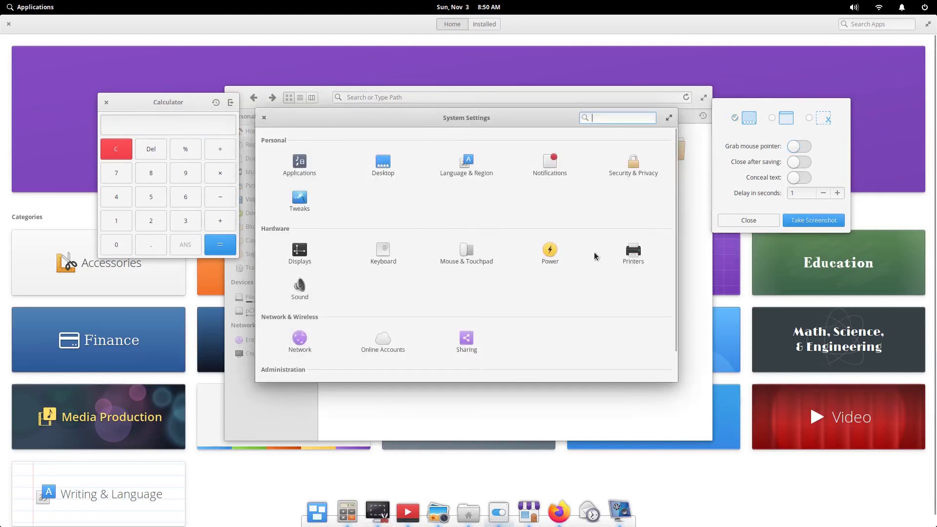
{"action": "left_click_drag", "start_coordinate": [494, 119], "coordinate": [560, 259]}
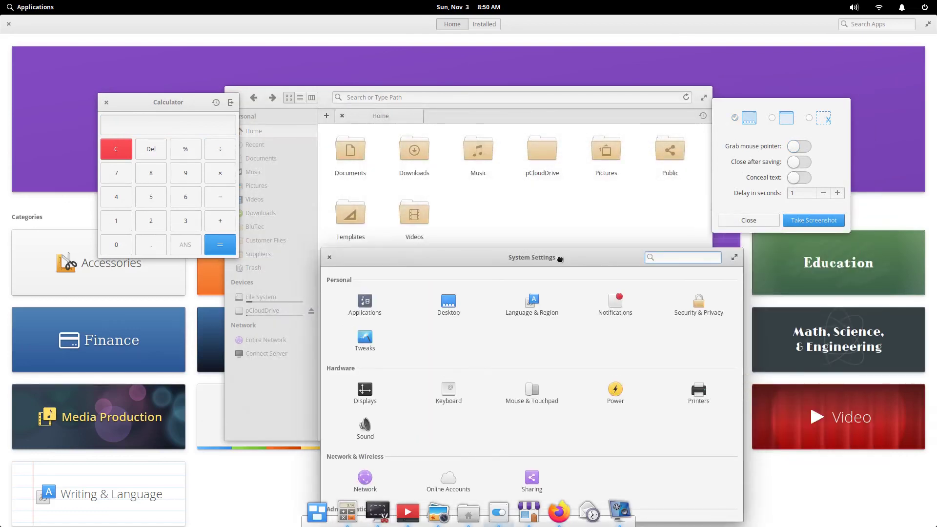
{"action": "left_click", "coordinate": [329, 257]}
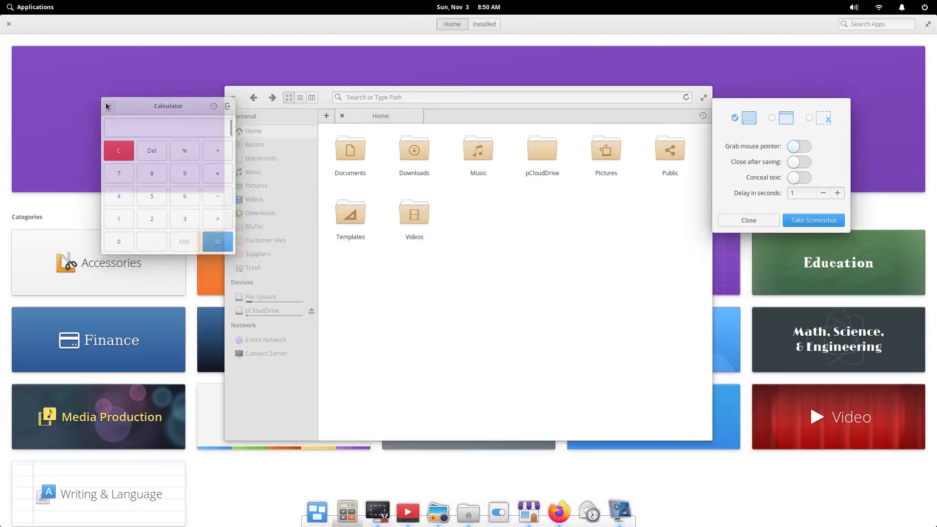
{"action": "left_click", "coordinate": [764, 219]}
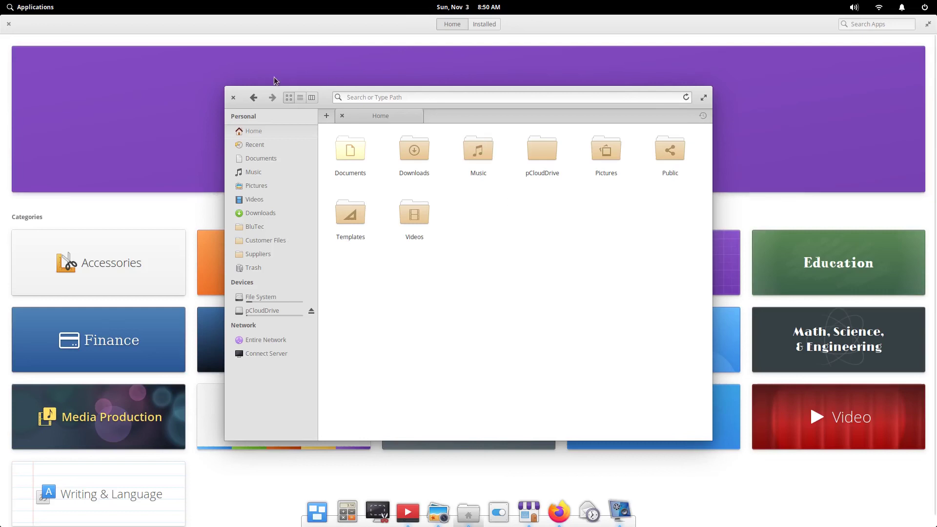
Close the file manager and scroll through AppCenter's Installed apps list
{"action": "left_click", "coordinate": [232, 98]}
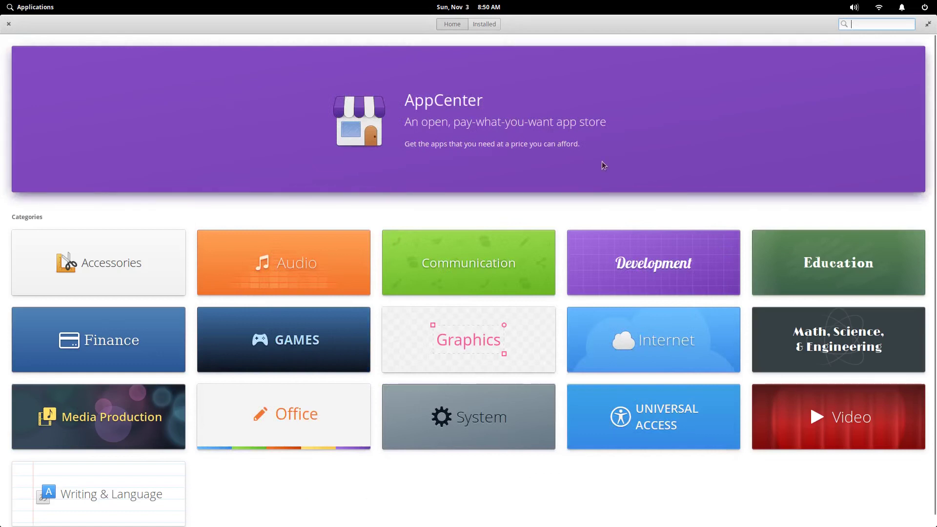
{"action": "scroll", "coordinate": [604, 165], "scroll_direction": "down", "scroll_amount": 1}
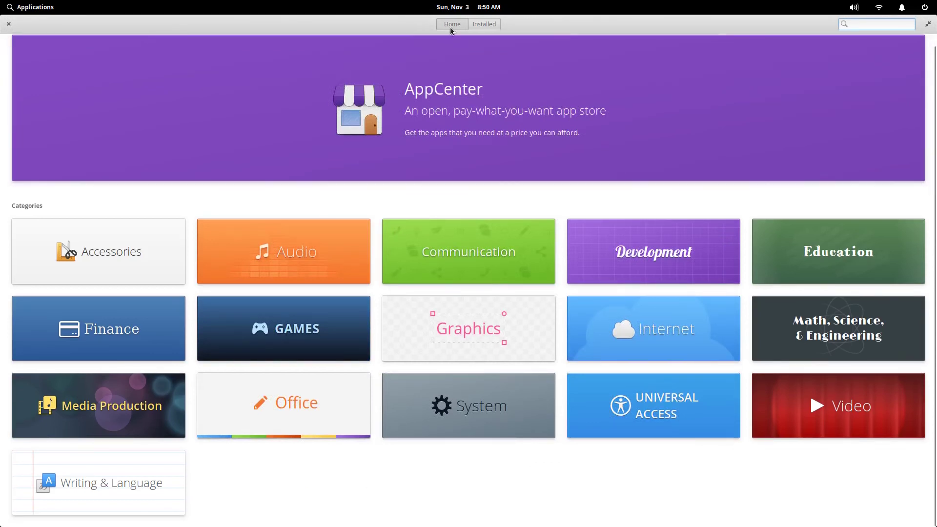
{"action": "left_click", "coordinate": [485, 26]}
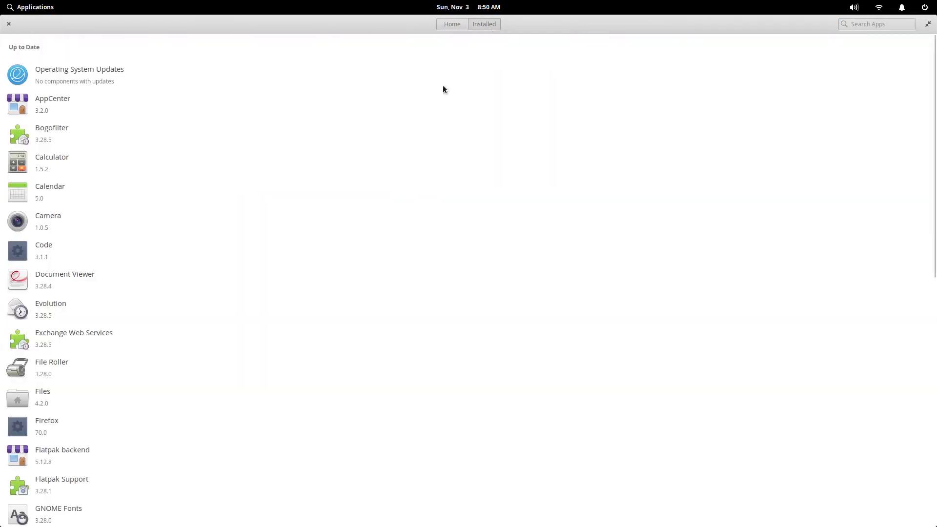
{"action": "scroll", "coordinate": [232, 126], "scroll_direction": "down", "scroll_amount": 10}
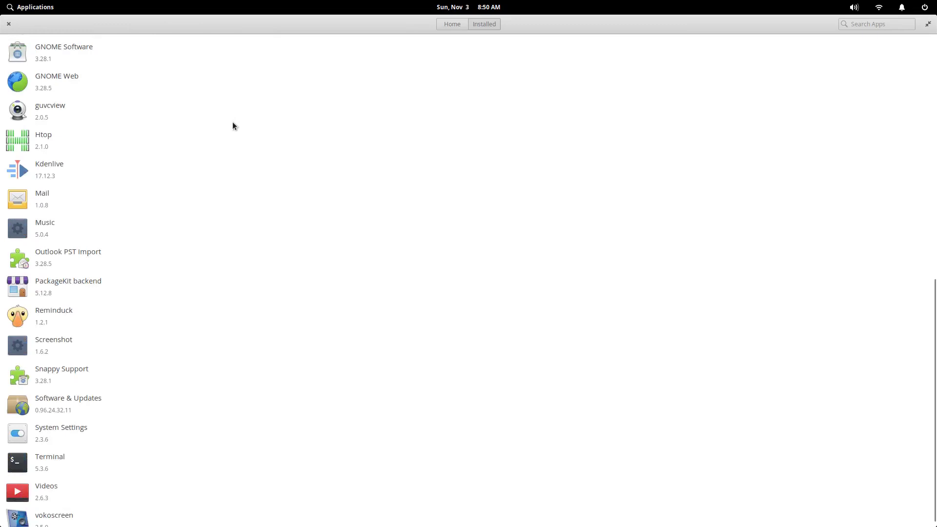
{"action": "scroll", "coordinate": [232, 126], "scroll_direction": "up", "scroll_amount": 10}
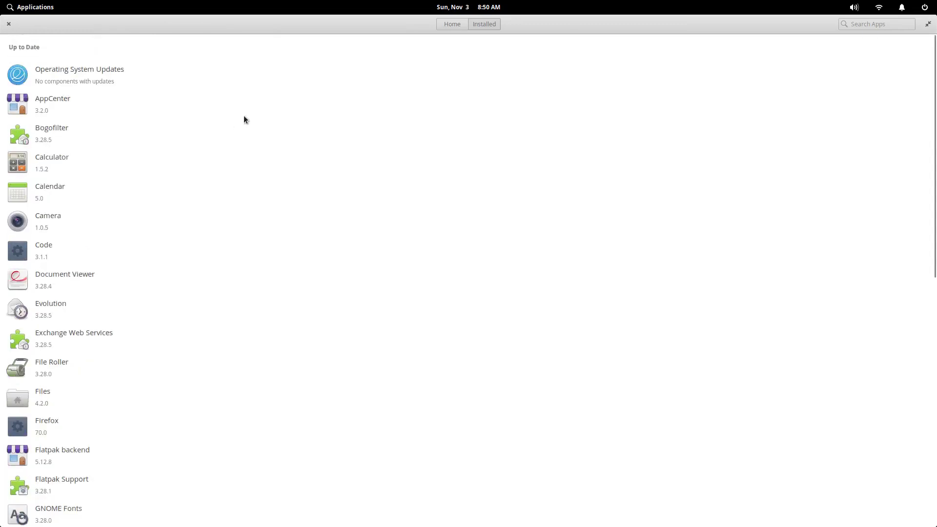
Return to AppCenter's Home page, make it fill the screen, and scroll through the category tiles
{"action": "left_click", "coordinate": [450, 26]}
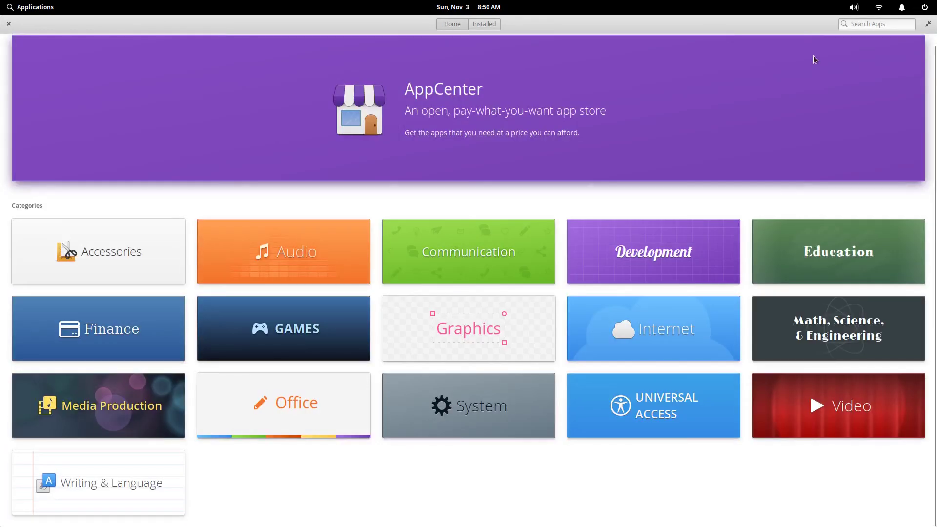
{"action": "left_click", "coordinate": [903, 8]}
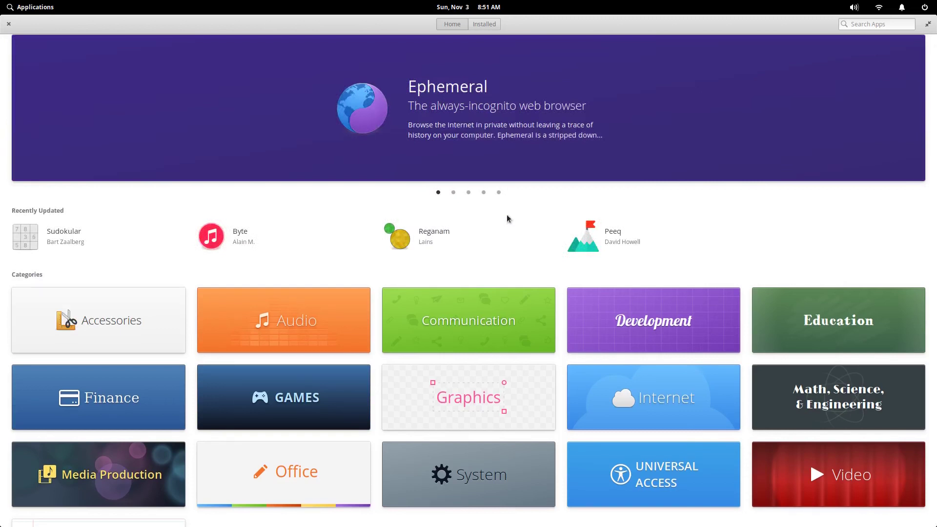
{"action": "scroll", "coordinate": [507, 218], "scroll_direction": "down", "scroll_amount": 3}
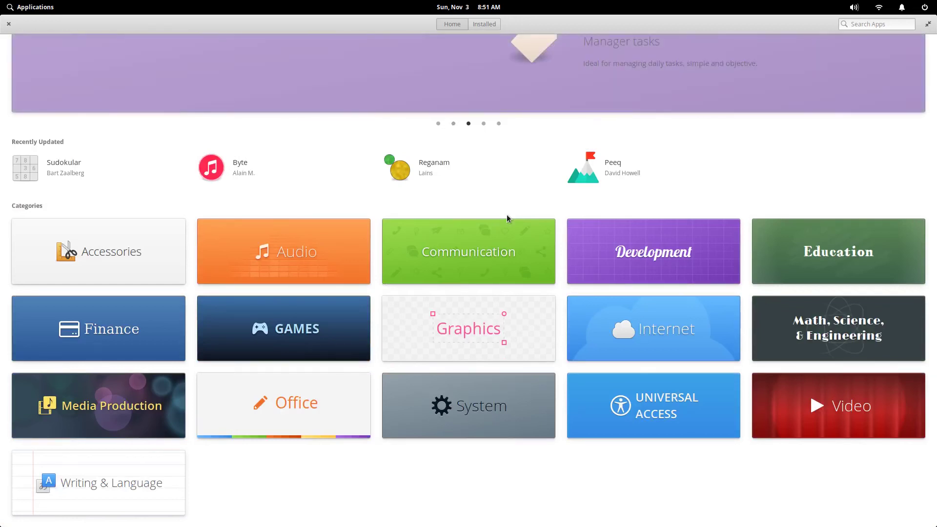
{"action": "scroll", "coordinate": [506, 215], "scroll_direction": "up", "scroll_amount": 3}
{"action": "scroll", "coordinate": [507, 218], "scroll_direction": "down", "scroll_amount": 3}
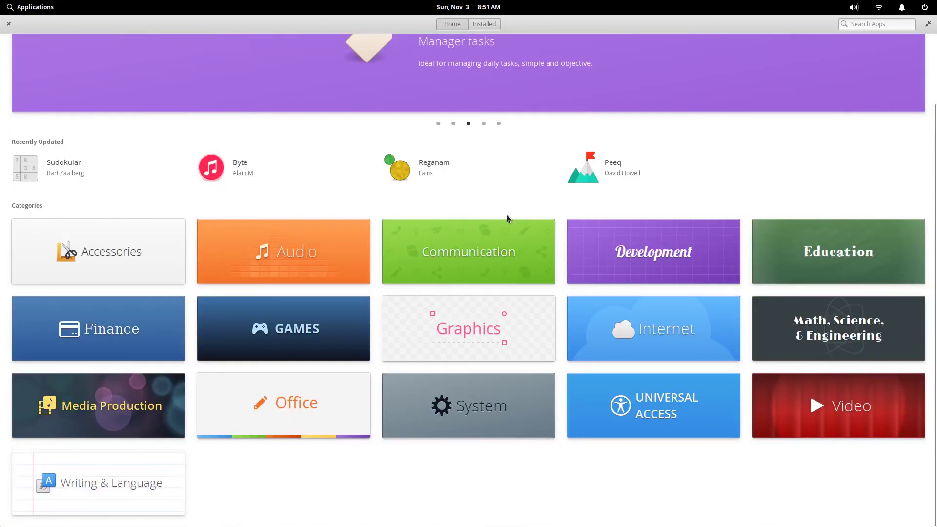
Browse the Audio category of apps in AppCenter
{"action": "left_click", "coordinate": [364, 247]}
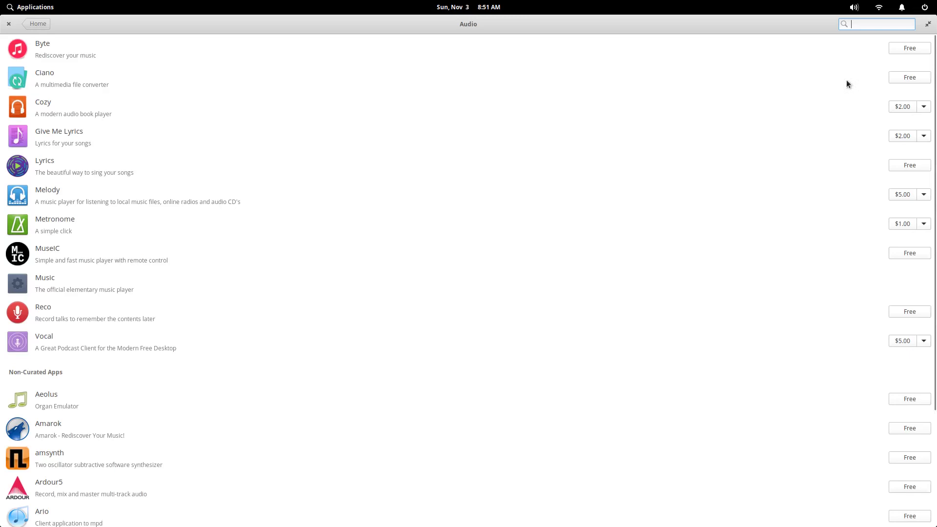
{"action": "scroll", "coordinate": [847, 80], "scroll_direction": "down", "scroll_amount": 3}
{"action": "scroll", "coordinate": [846, 81], "scroll_direction": "up", "scroll_amount": 3}
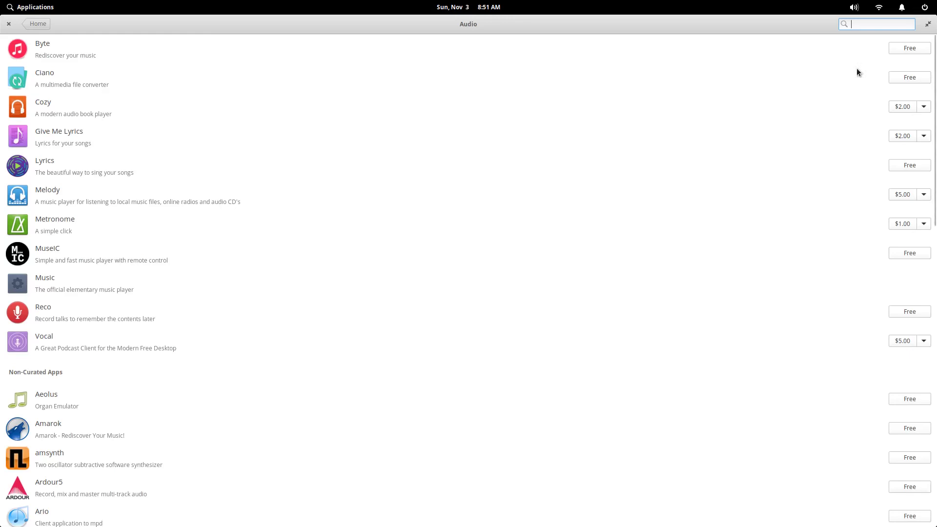
Check Cozy's pay-what-you-want price choices, then open Ciano's details page
{"action": "left_click", "coordinate": [923, 108]}
{"action": "left_click", "coordinate": [923, 108]}
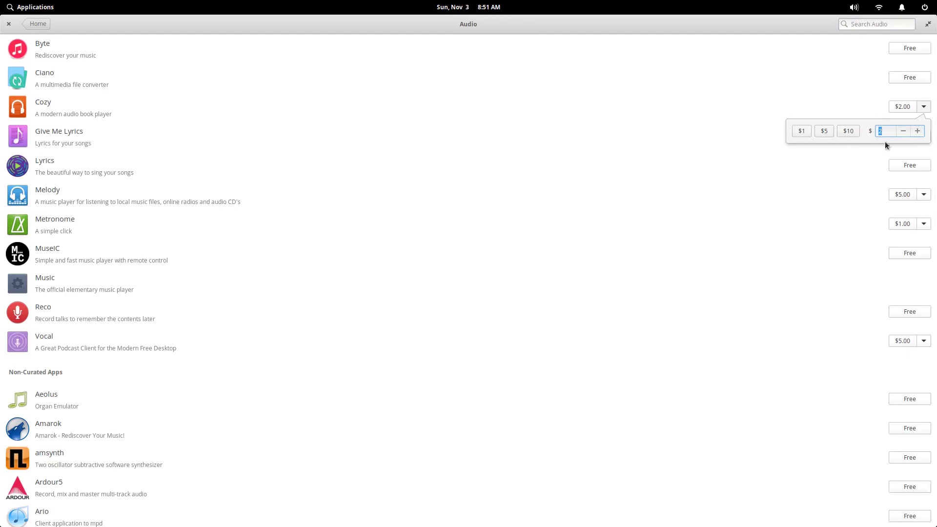
{"action": "left_click", "coordinate": [851, 168]}
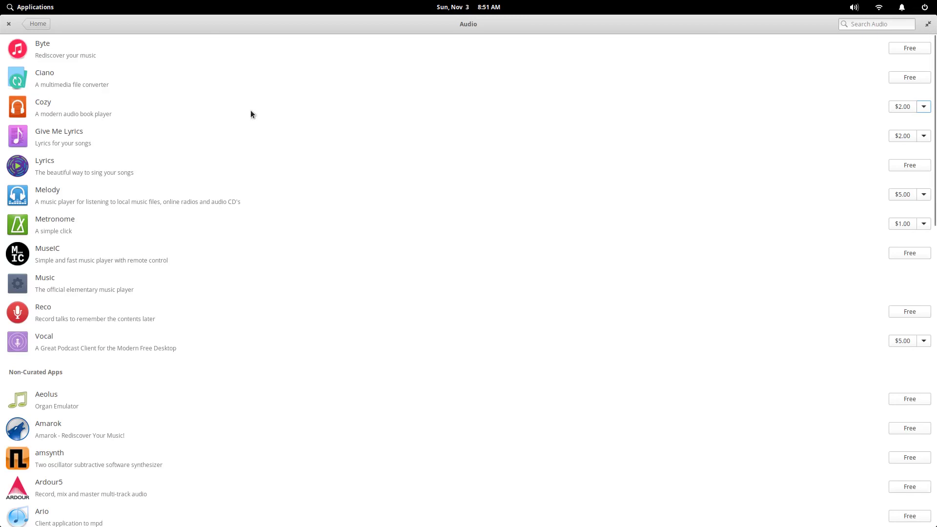
{"action": "left_click", "coordinate": [40, 72]}
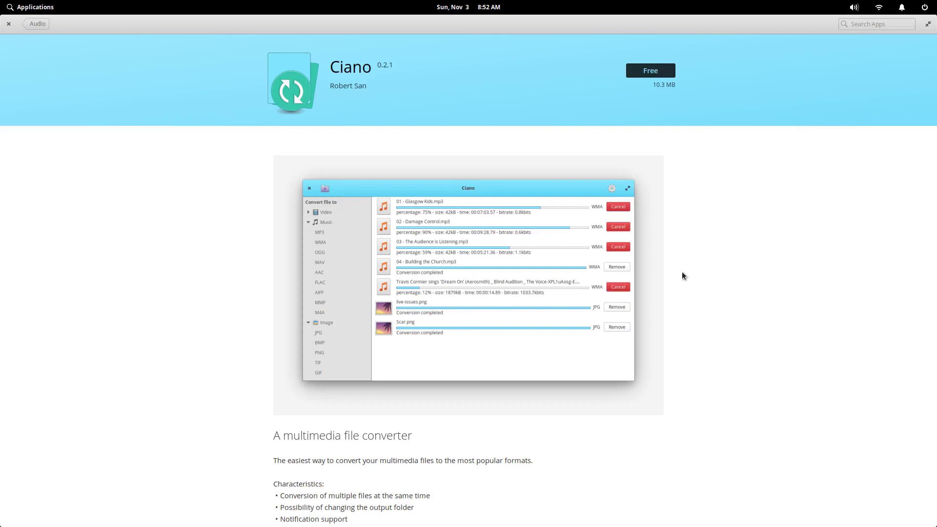
Scroll Ciano's page, go back via the Audio list to Home, and quit AppCenter with Ctrl+Q
{"action": "scroll", "coordinate": [682, 272], "scroll_direction": "down", "scroll_amount": 3}
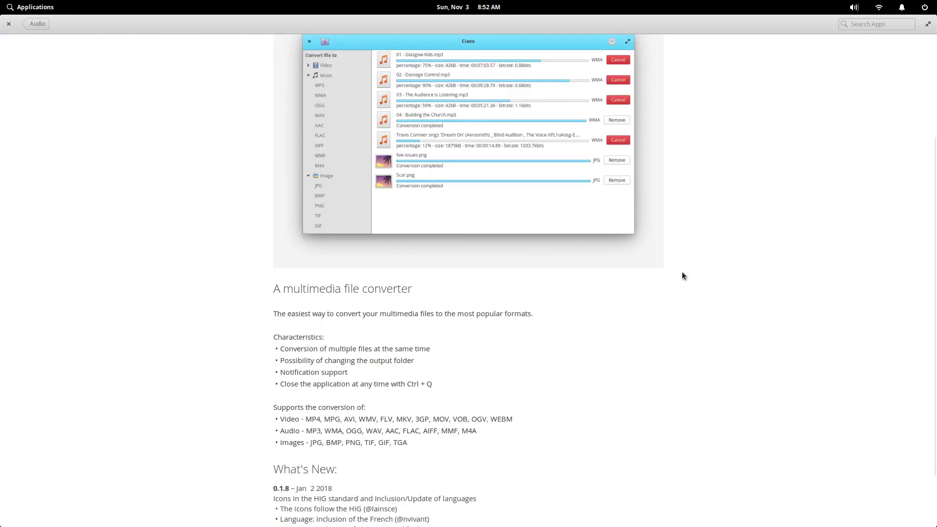
{"action": "scroll", "coordinate": [682, 276], "scroll_direction": "down", "scroll_amount": 2}
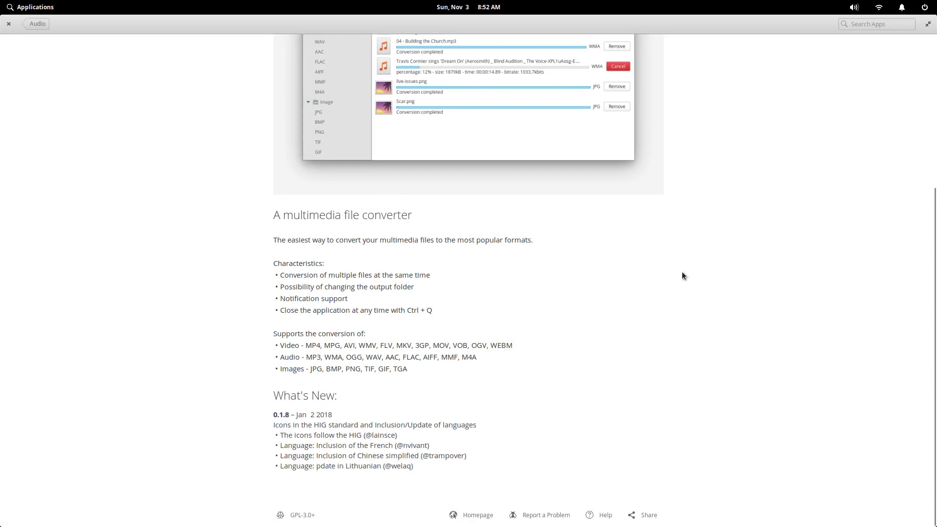
{"action": "key", "text": "alt+Left"}
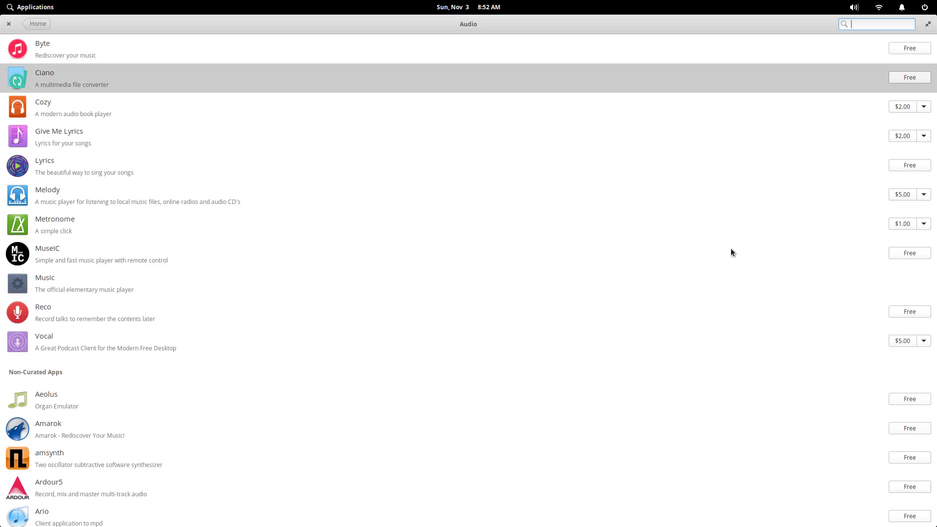
{"action": "scroll", "coordinate": [730, 248], "scroll_direction": "down", "scroll_amount": 10}
{"action": "key", "text": "alt+Left"}
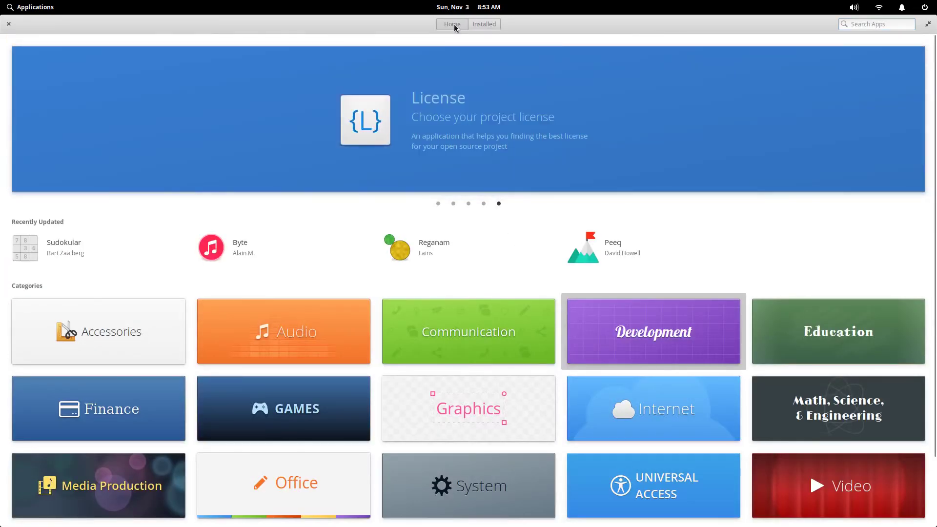
{"action": "key", "text": "ctrl+q"}
Close the Videos window through its window menu, then close Photos
{"action": "left_click", "coordinate": [469, 512]}
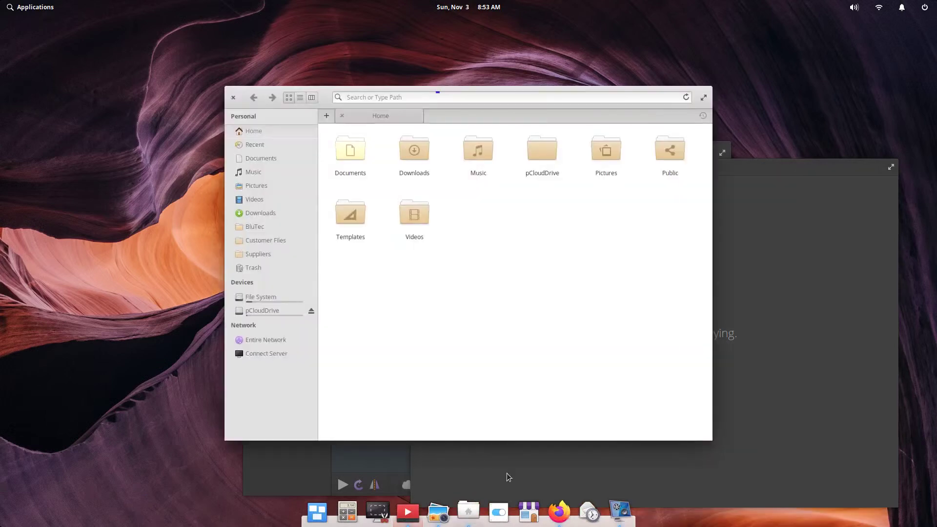
{"action": "right_click", "coordinate": [782, 172]}
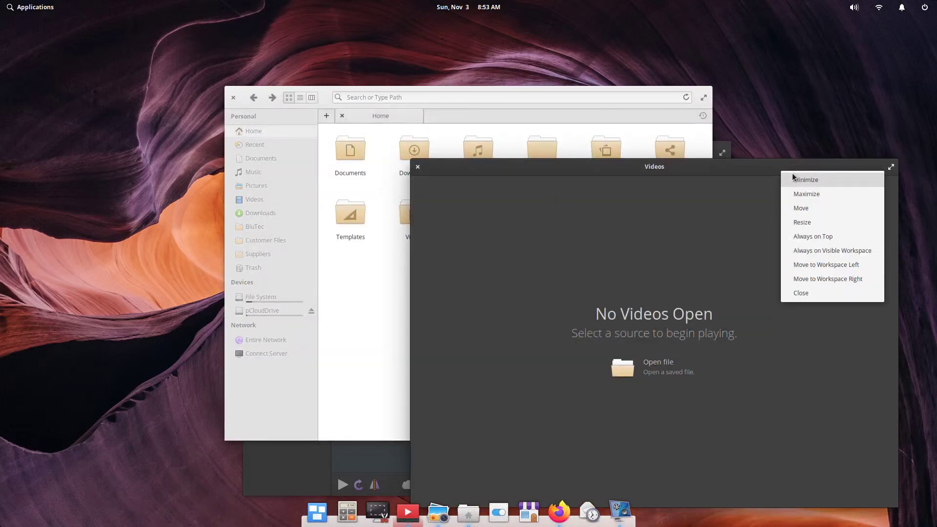
{"action": "left_click", "coordinate": [803, 294]}
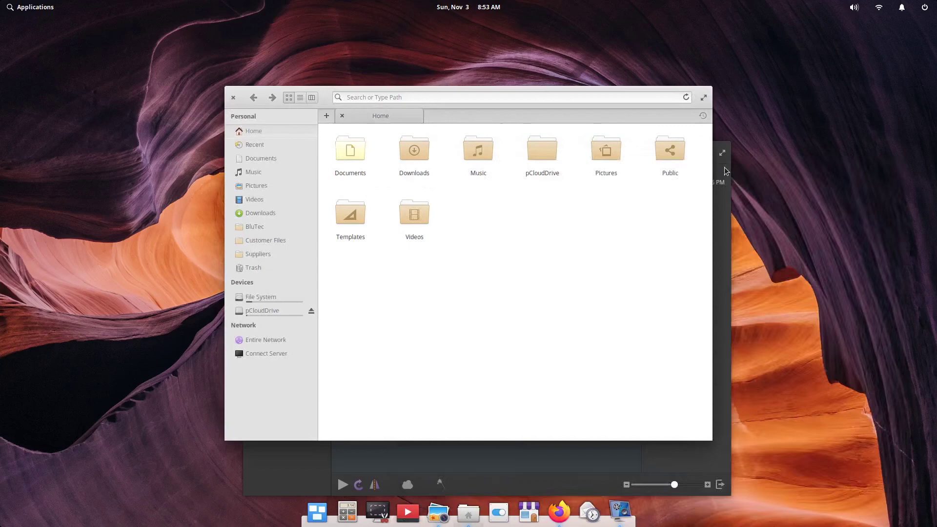
{"action": "left_click", "coordinate": [725, 171]}
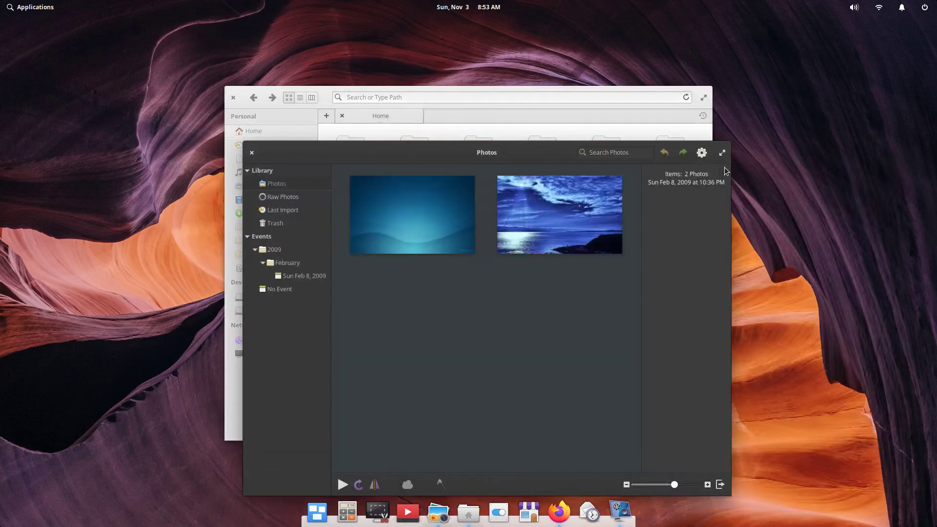
{"action": "left_click", "coordinate": [251, 153]}
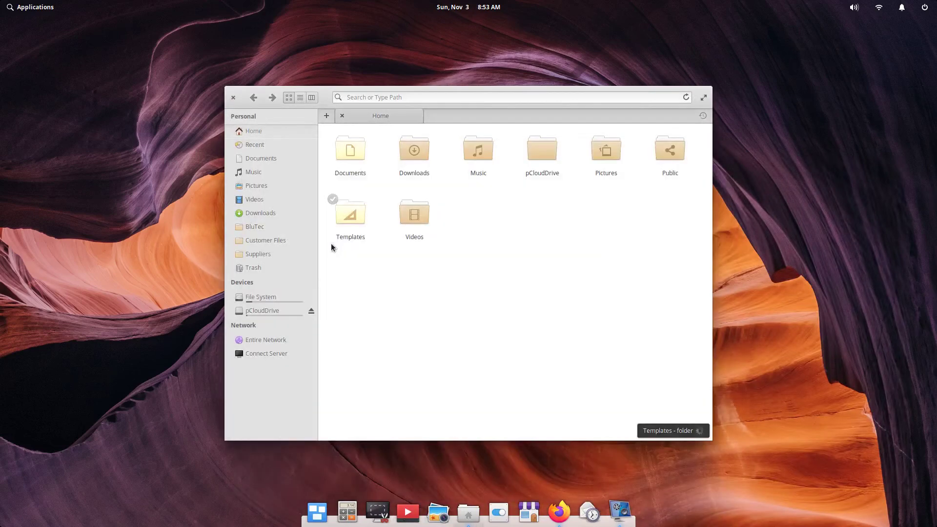
Open the Downloads folder and bring up the LibreOffice flatpakref file's context menu
{"action": "left_click", "coordinate": [253, 215]}
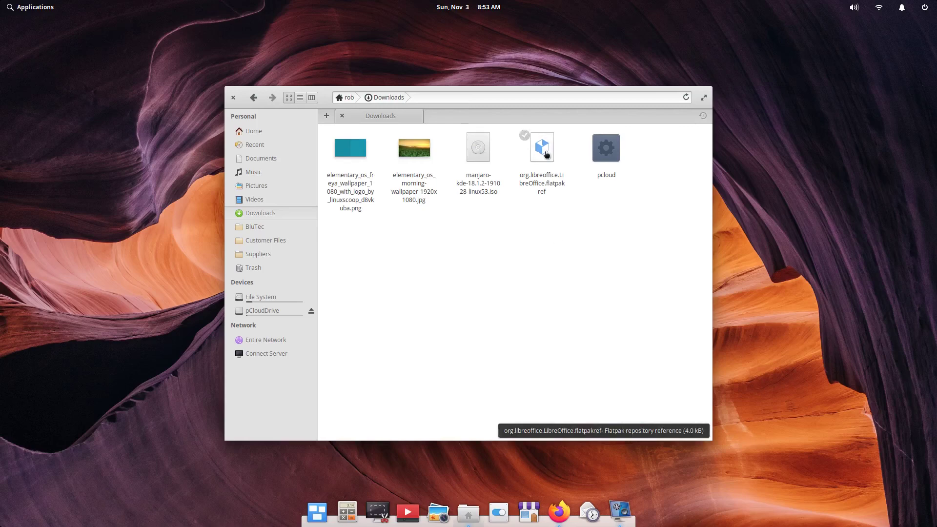
{"action": "right_click", "coordinate": [546, 156]}
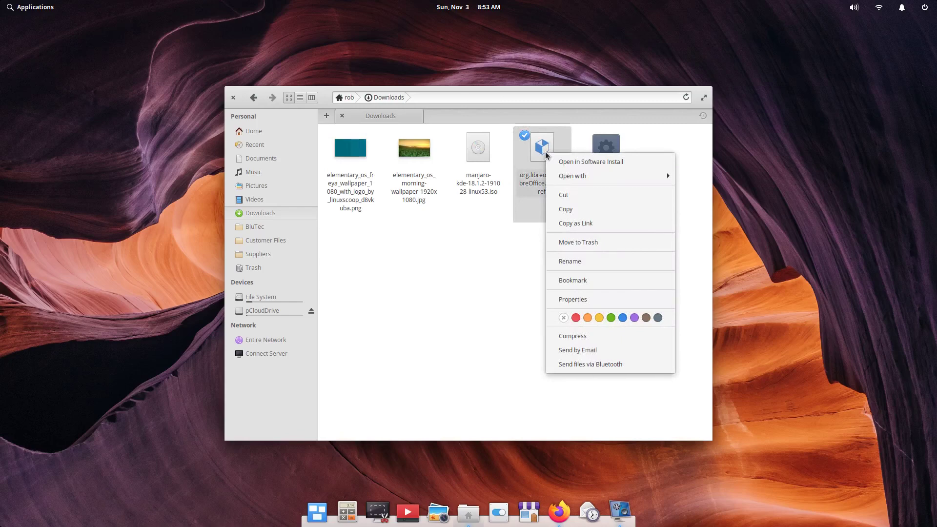
{"action": "left_click", "coordinate": [506, 255]}
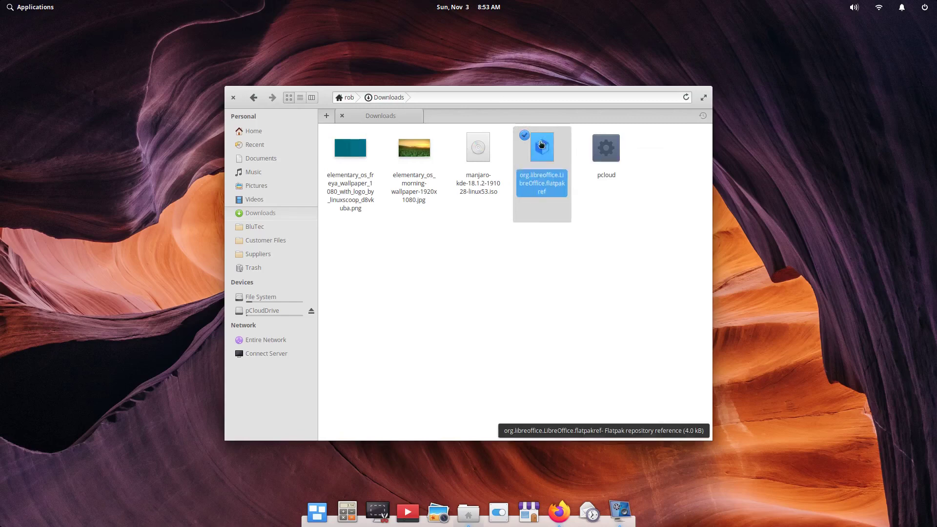
{"action": "right_click", "coordinate": [541, 145]}
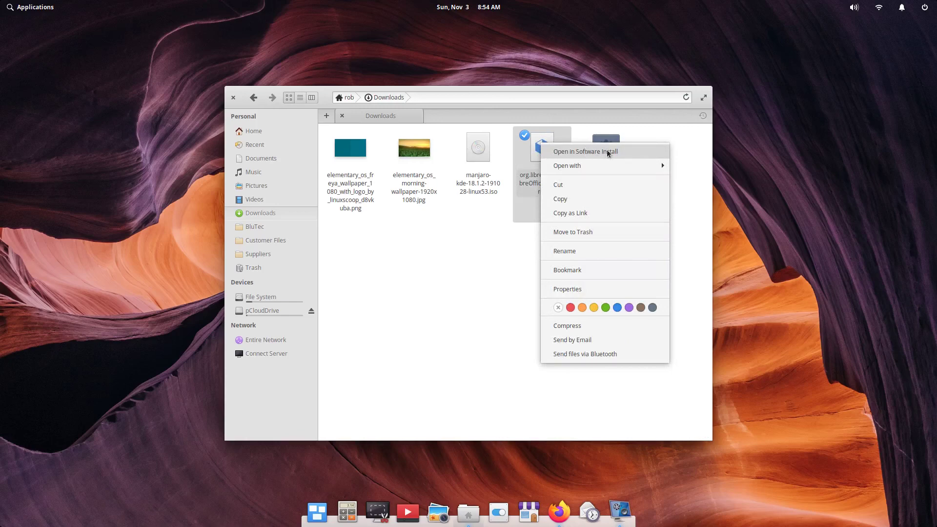
Open the LibreOffice flatpak in Software Install and review its 6.3.3.2 details from dl.flathub.org
{"action": "left_click", "coordinate": [608, 152]}
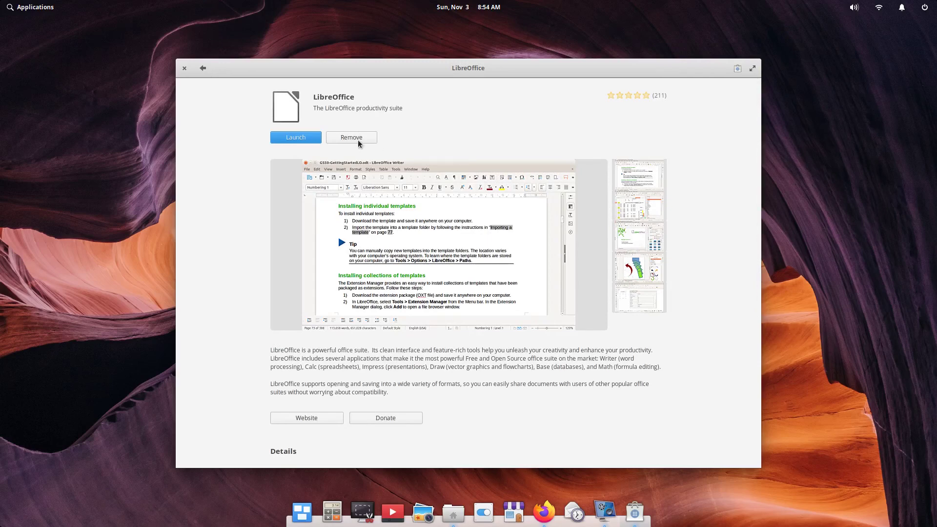
{"action": "scroll", "coordinate": [358, 139], "scroll_direction": "down", "scroll_amount": 5}
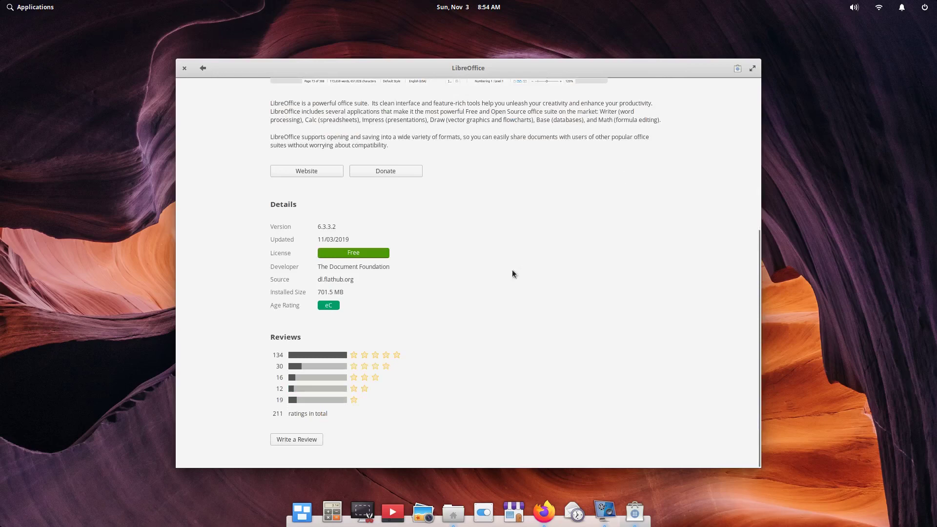
{"action": "scroll", "coordinate": [512, 272], "scroll_direction": "up", "scroll_amount": 5}
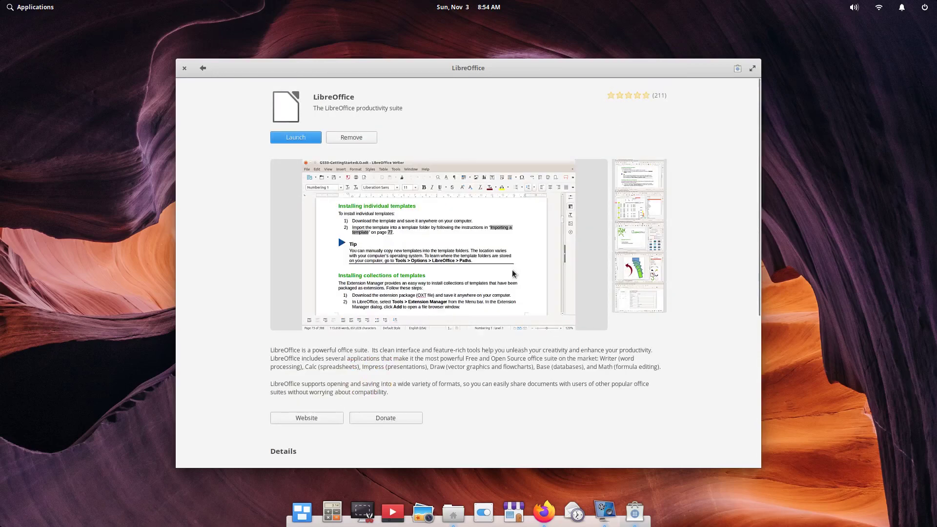